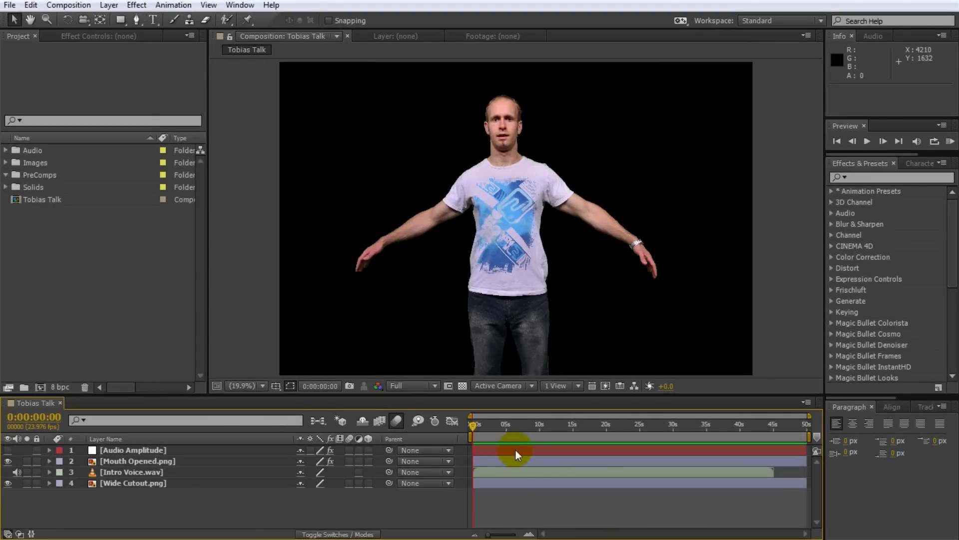
Step: Scrub Tobias Talk between about 14 s and 9 s, play the voice, then return to 0:00:07:20
drag(476, 422, 640, 424)
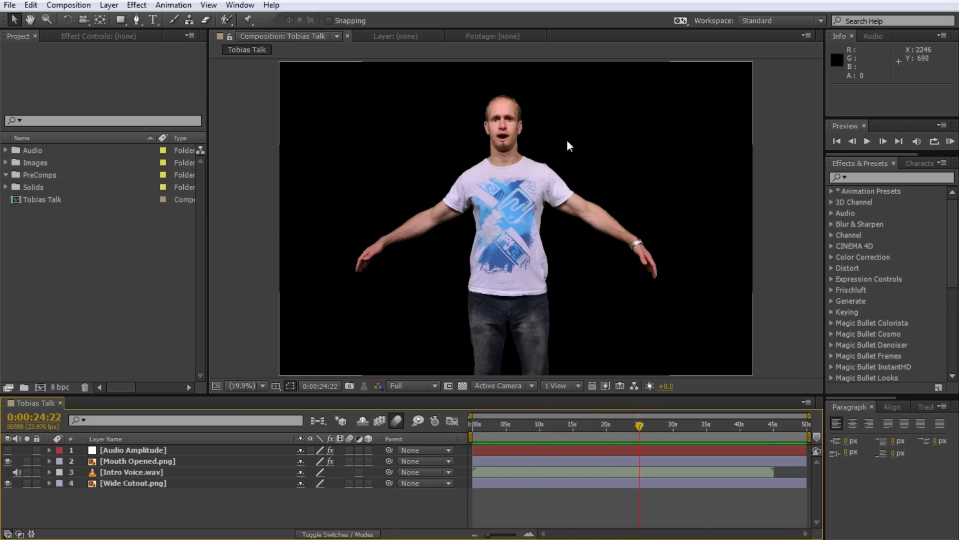
scroll(533, 127, up, 5)
scroll(645, 219, down, 2)
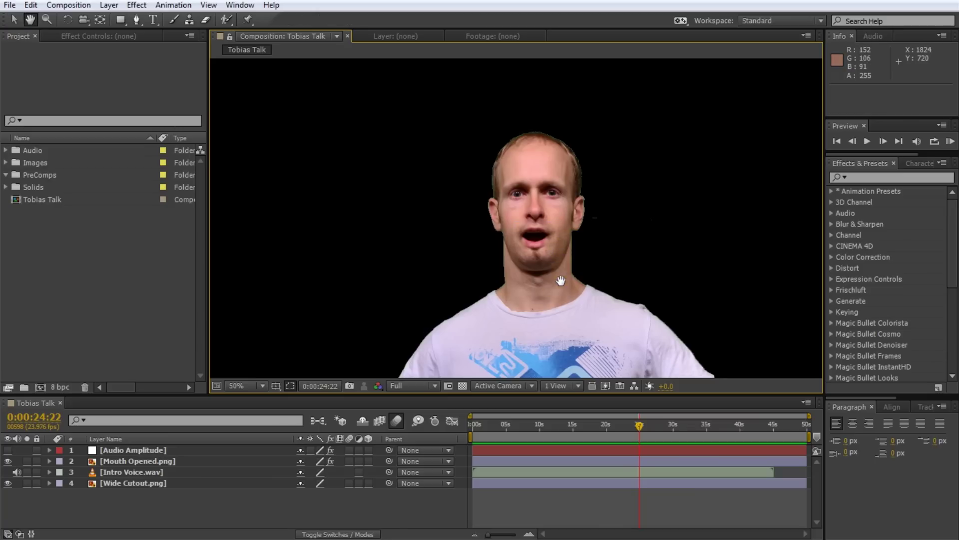
drag(631, 428, 537, 424)
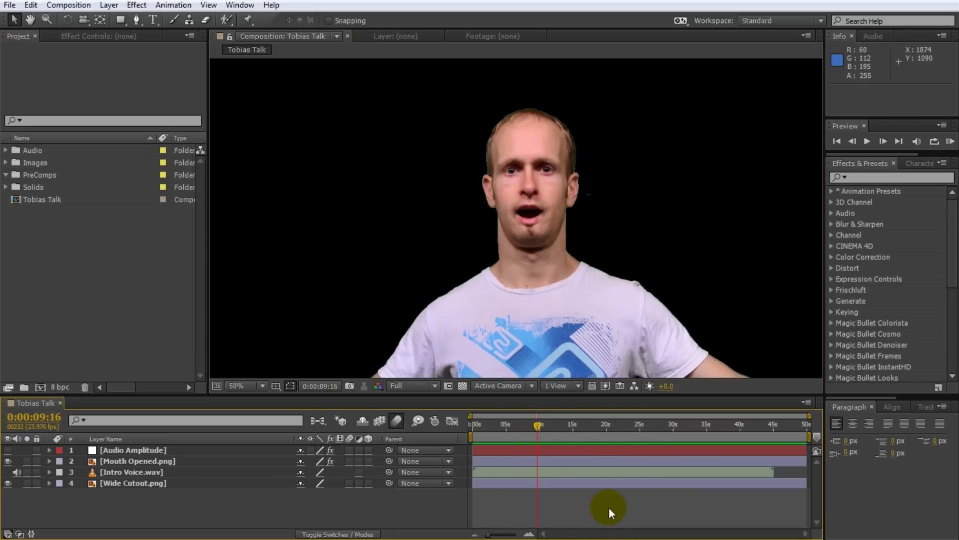
key(space)
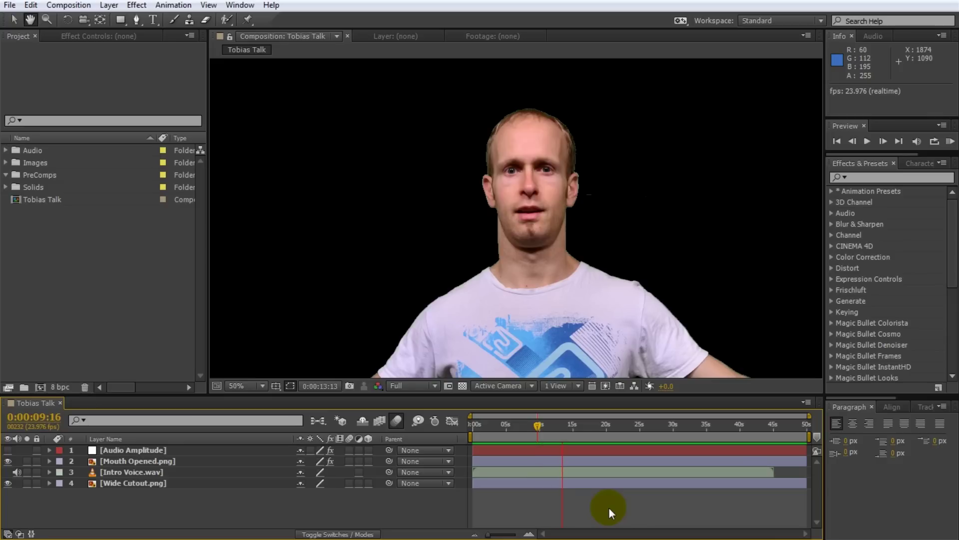
key(space)
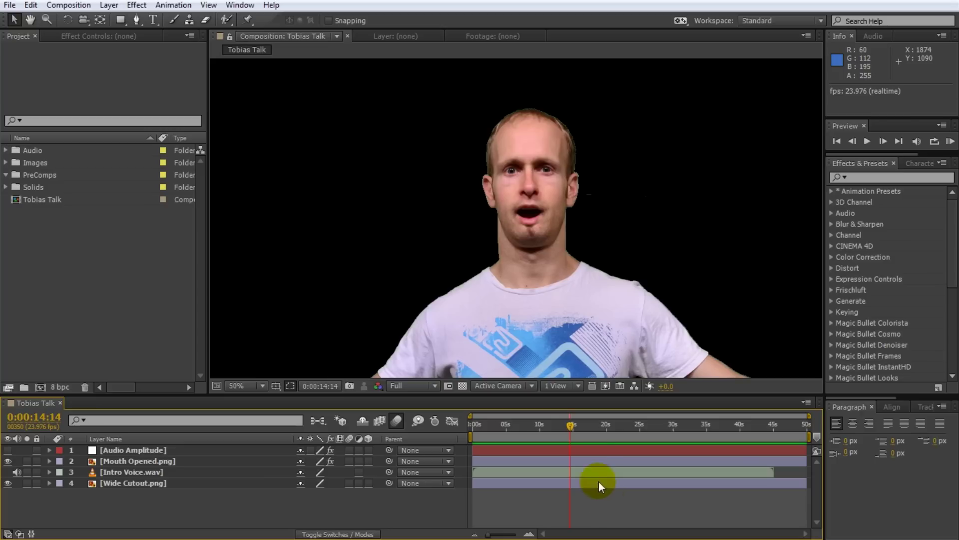
drag(571, 423, 529, 433)
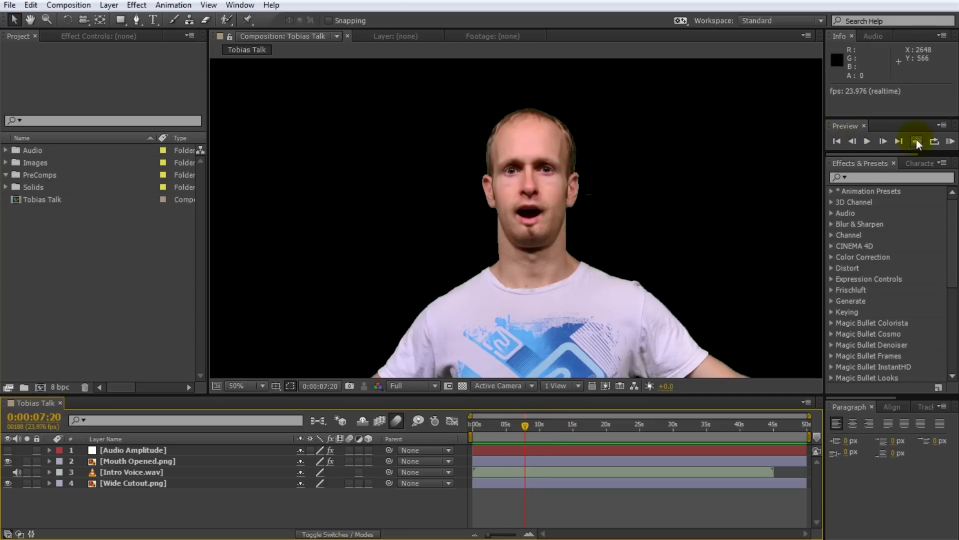
click(951, 141)
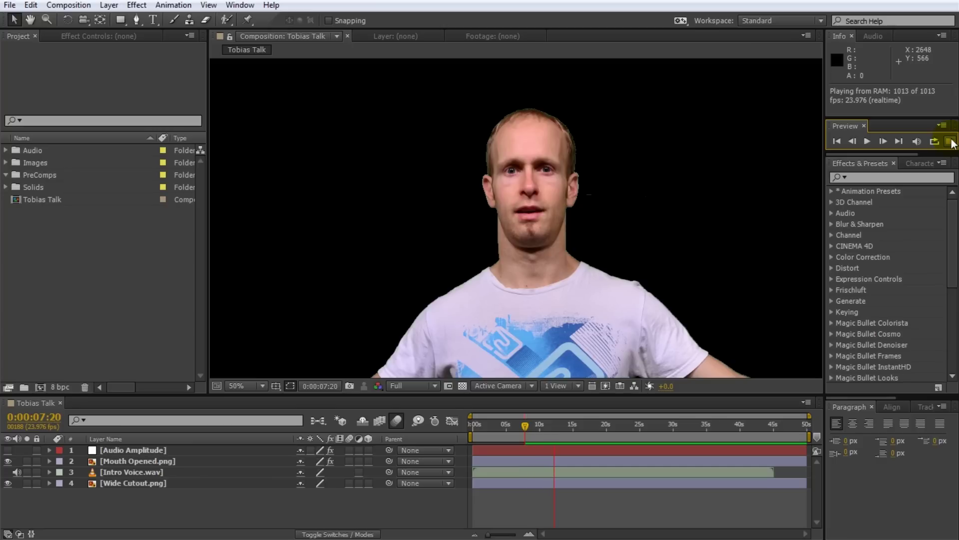
click(952, 143)
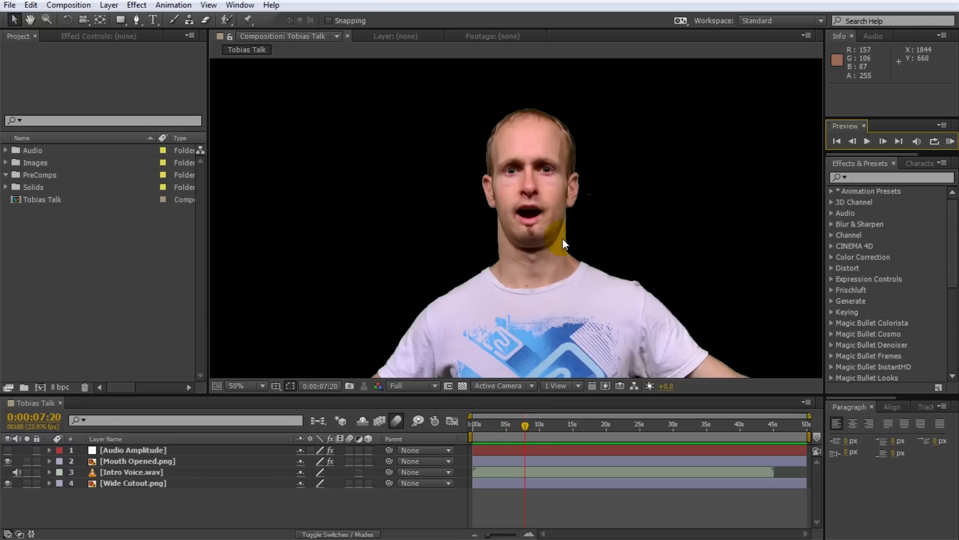
Step: Create a new 1920×1080, 30-second composition named 'Tutorial'
click(41, 384)
text(Tutorial)
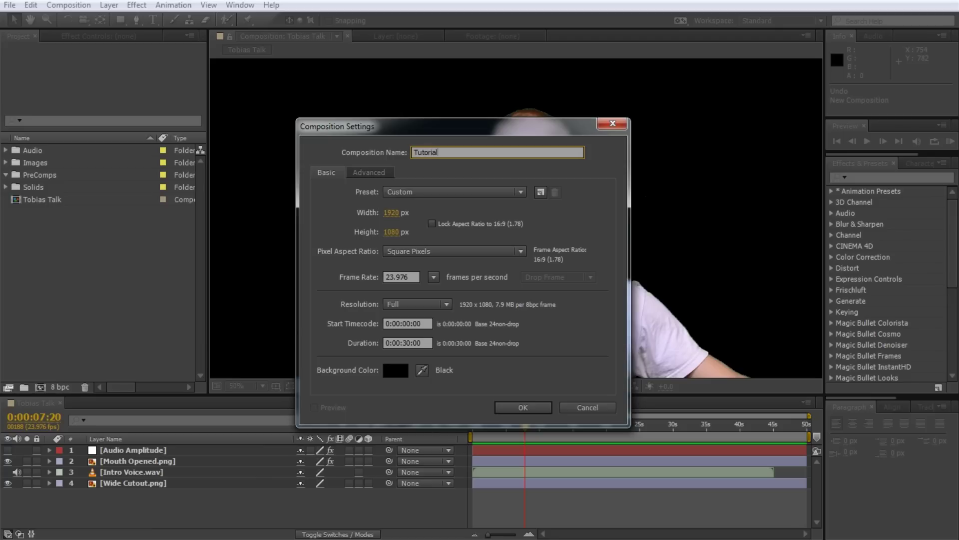
click(391, 212)
click(393, 231)
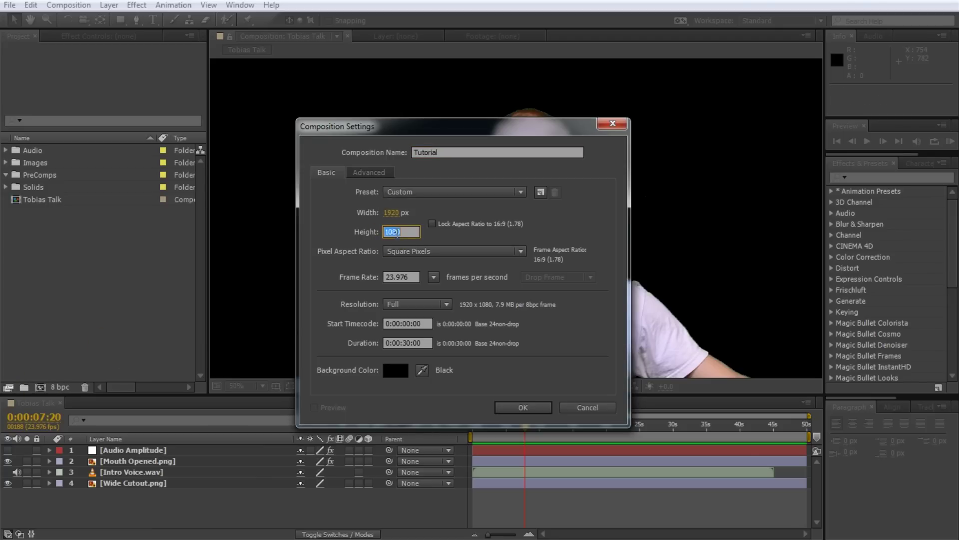
key(Tab)
key(Tab)
key(Tab)
key(Tab)
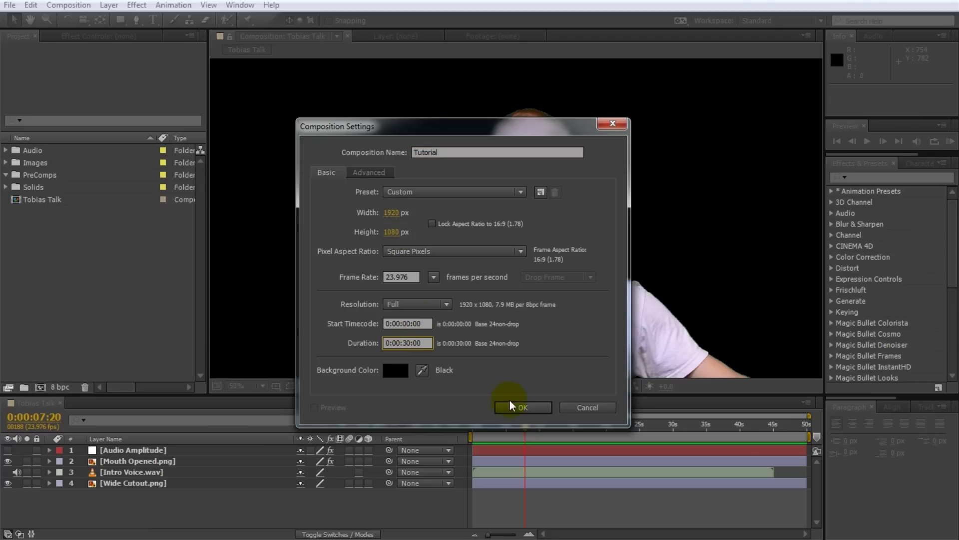
click(514, 403)
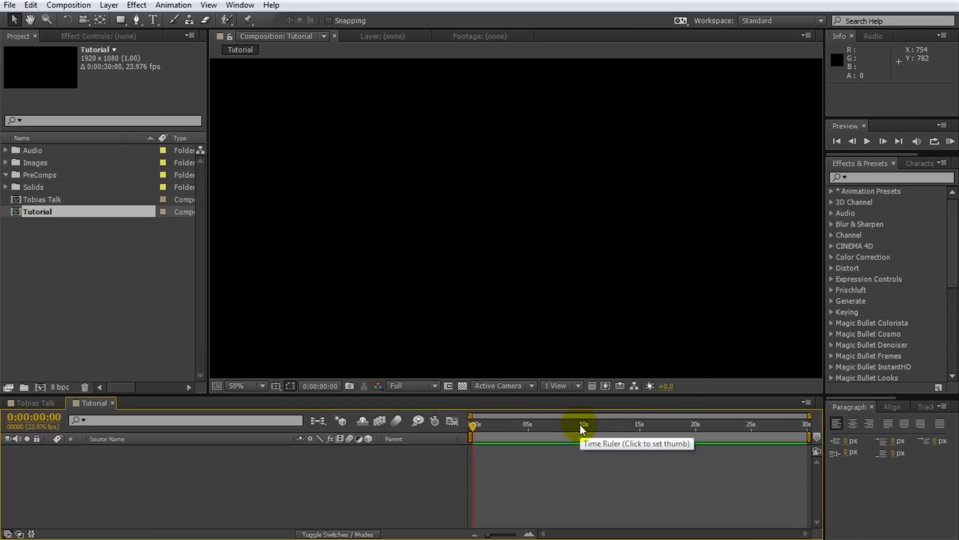
Step: Add Intro Voice.wav from the Audio folder as layer 1 of Tutorial and play it back
click(6, 150)
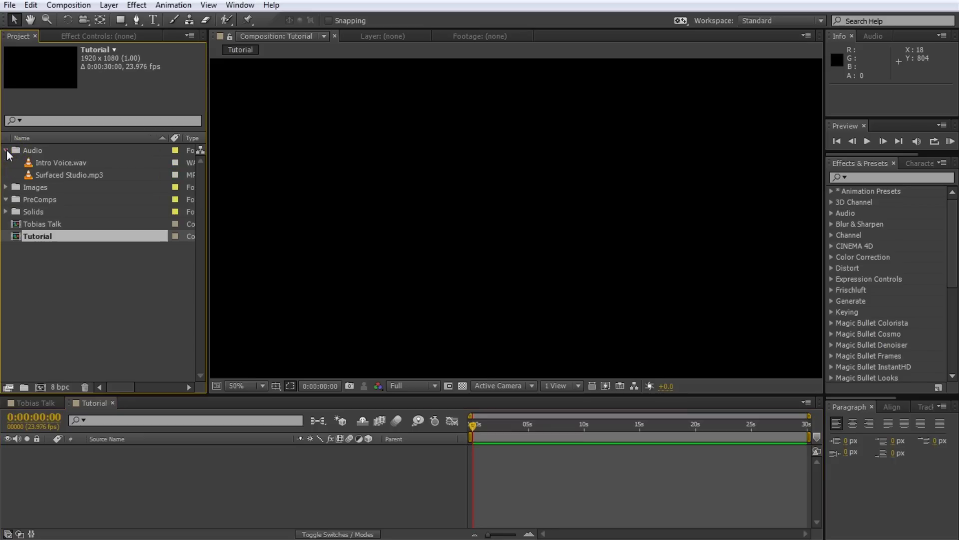
click(17, 150)
click(38, 162)
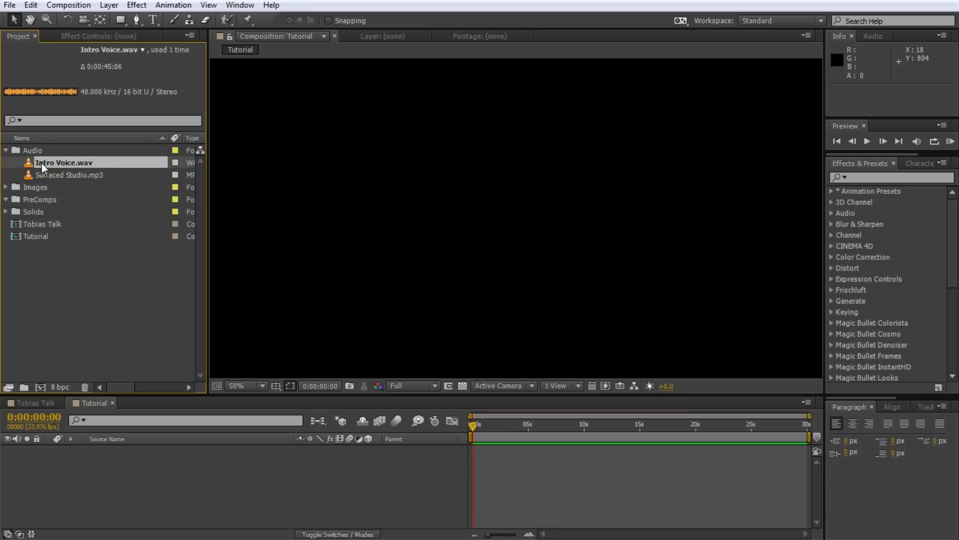
drag(41, 163, 67, 476)
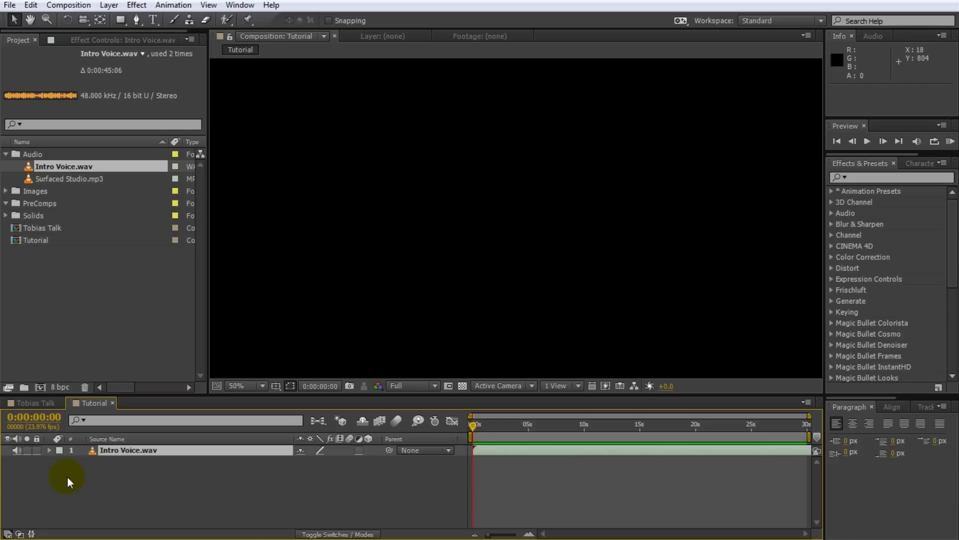
drag(474, 424, 578, 445)
key(space)
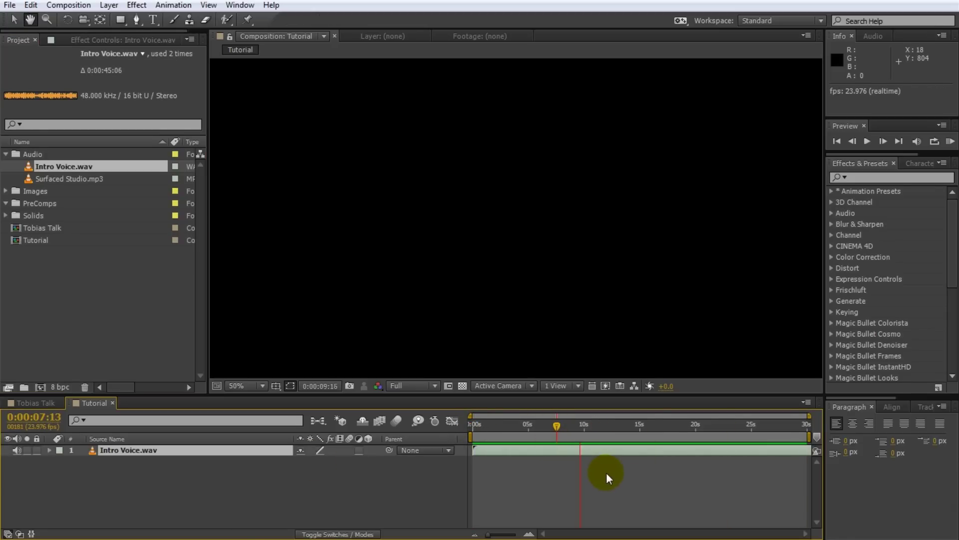
drag(583, 426, 534, 424)
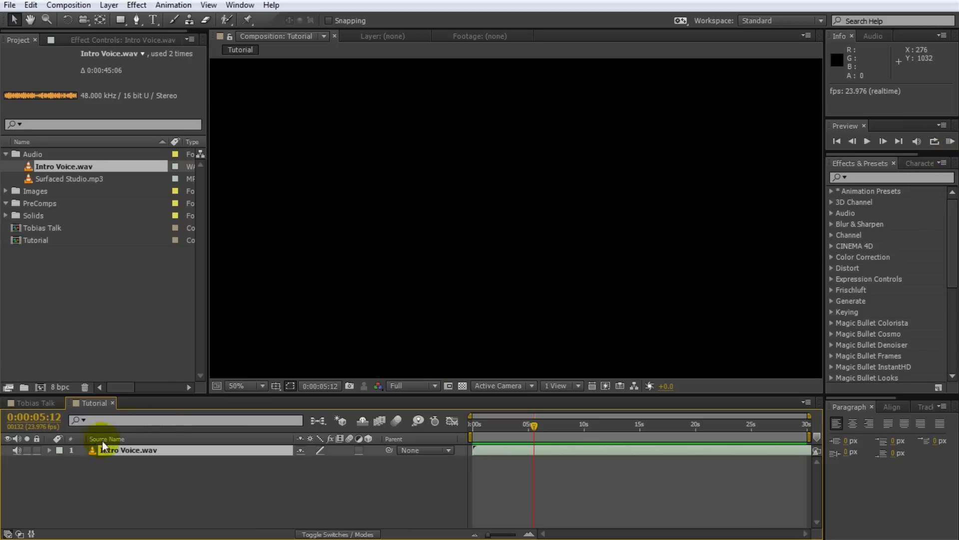
Step: Show Intro Voice.wav's Audio Levels and waveform, enlarge the timeline, and scrub through the voice
click(49, 449)
click(61, 460)
click(71, 480)
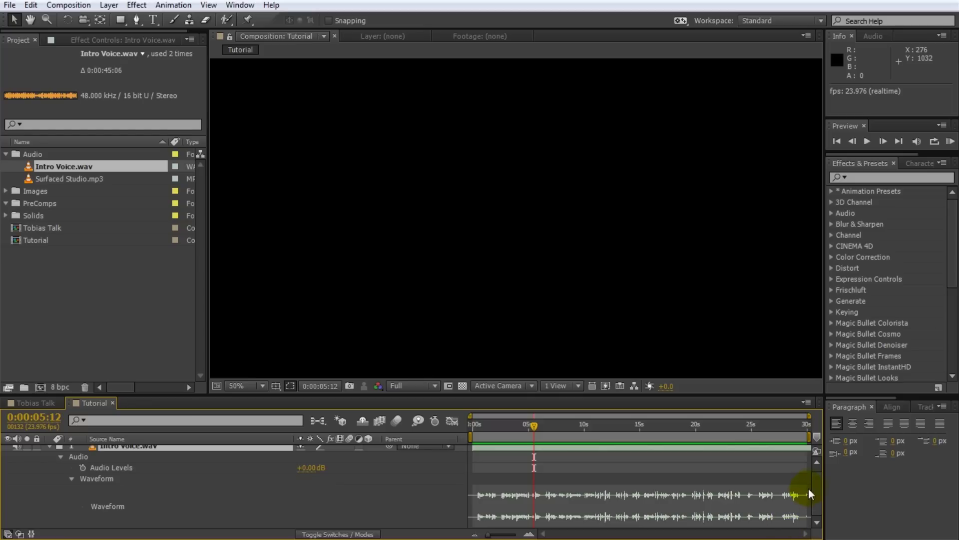
drag(775, 395, 775, 370)
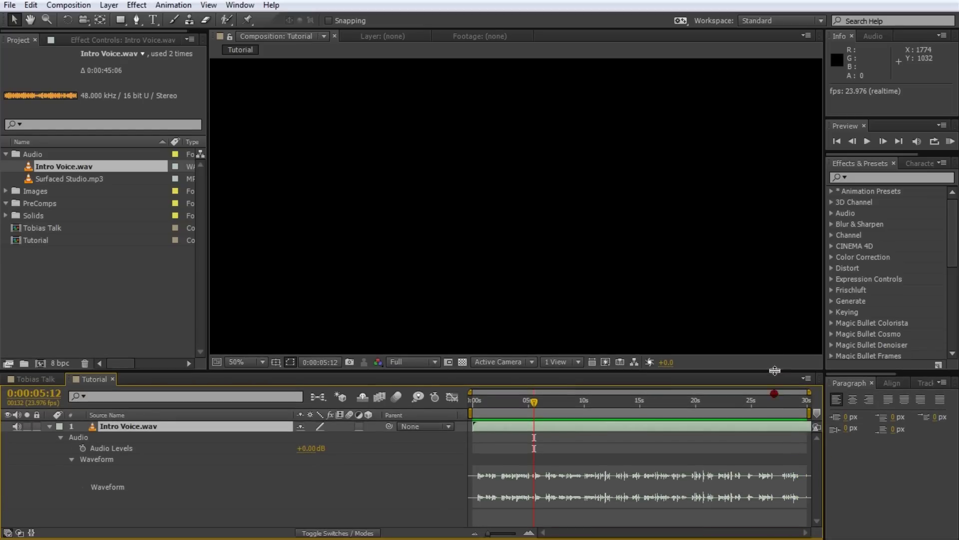
mouse_move(534, 425)
mouse_down()
mouse_move(540, 401)
mouse_move(559, 399)
mouse_move(533, 431)
mouse_up()
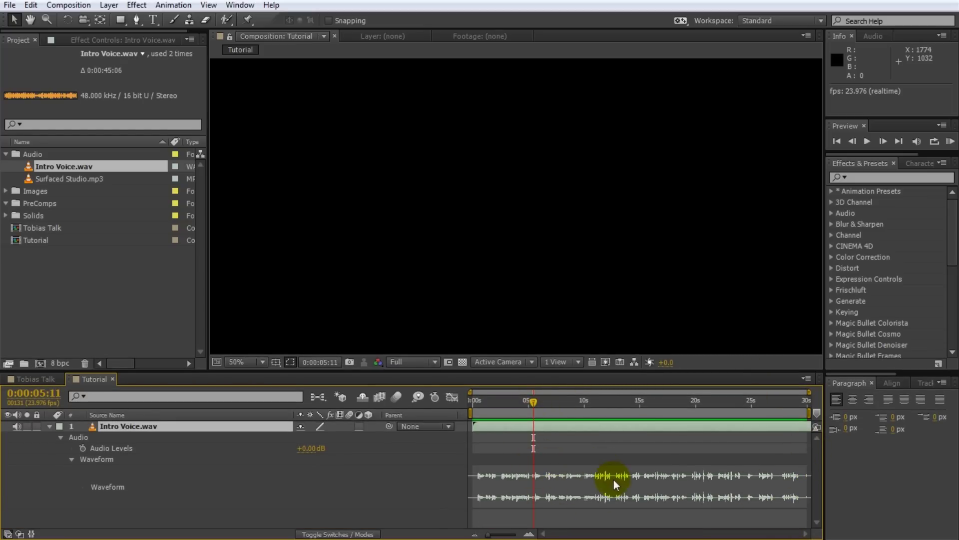
drag(540, 414, 507, 422)
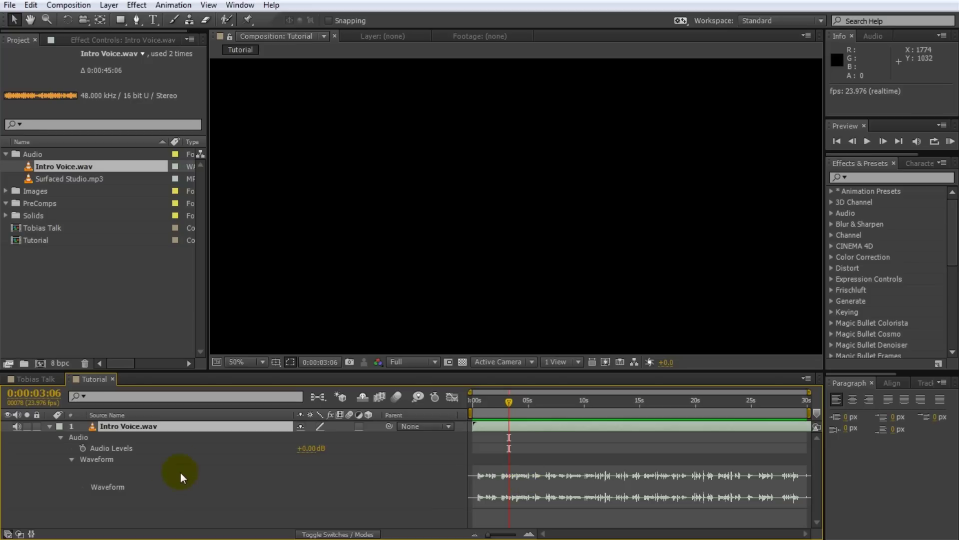
click(152, 428)
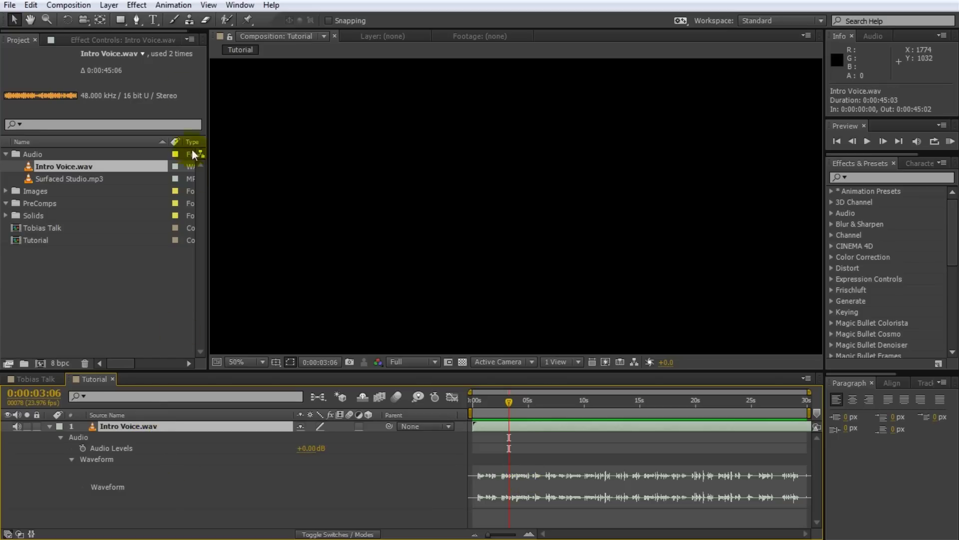
Step: Run Animation > Keyframe Assistant > Convert Audio to Keyframes on the voice layer
click(168, 6)
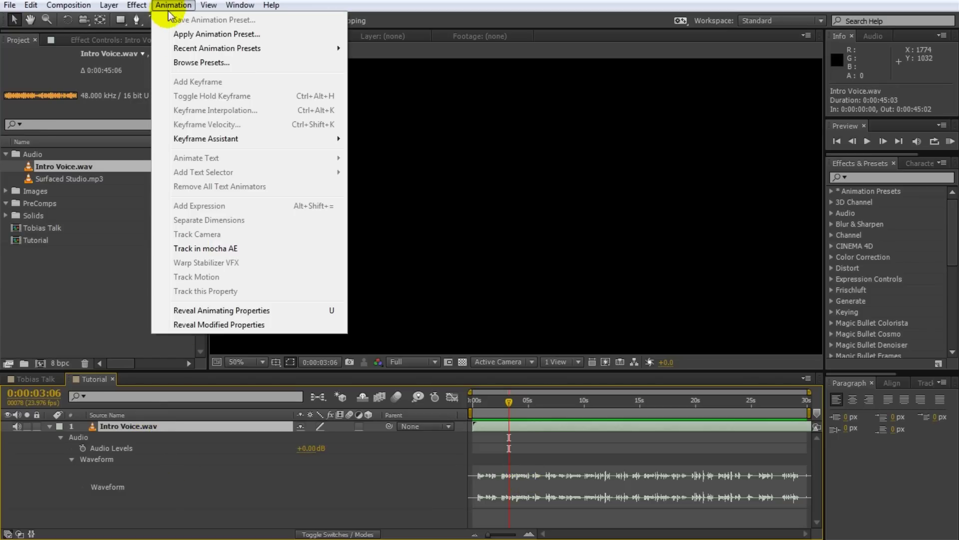
mouse_move(180, 141)
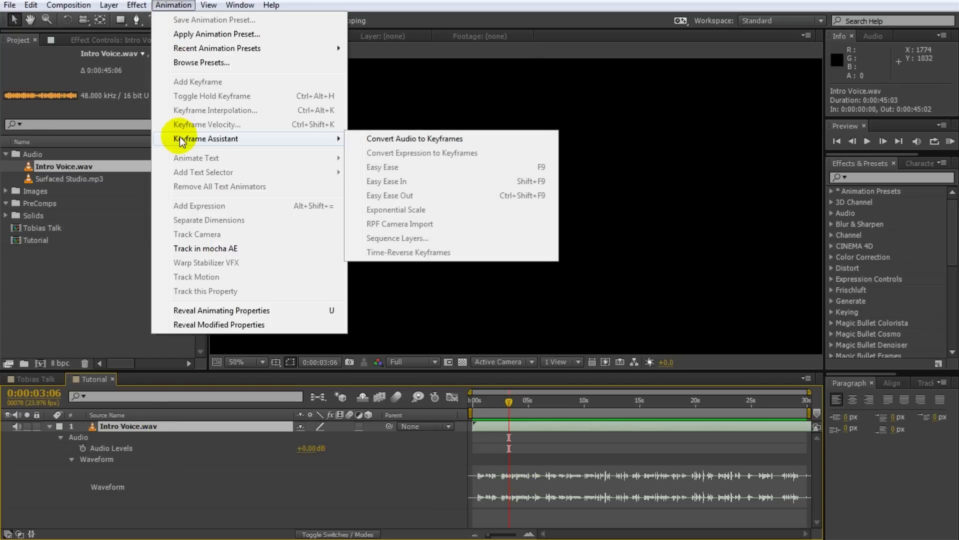
click(417, 140)
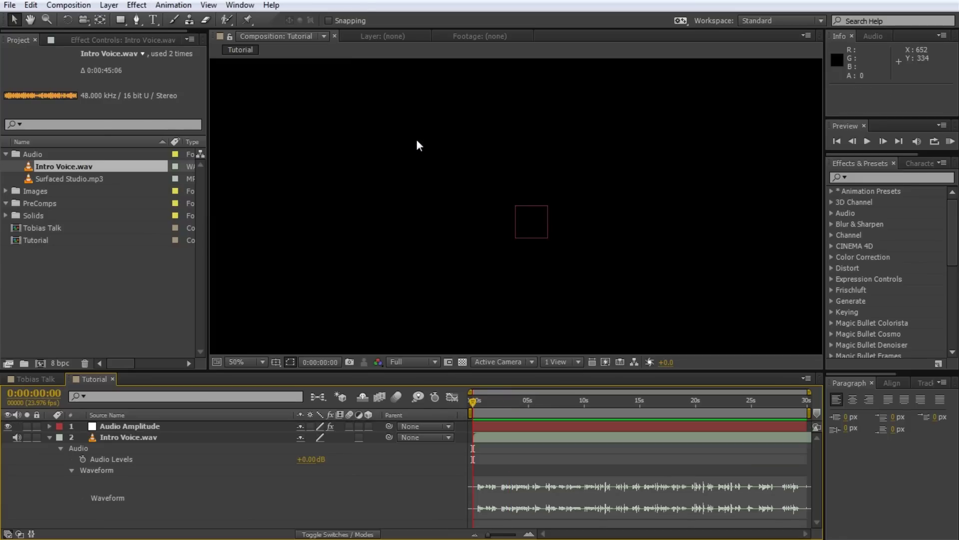
click(179, 416)
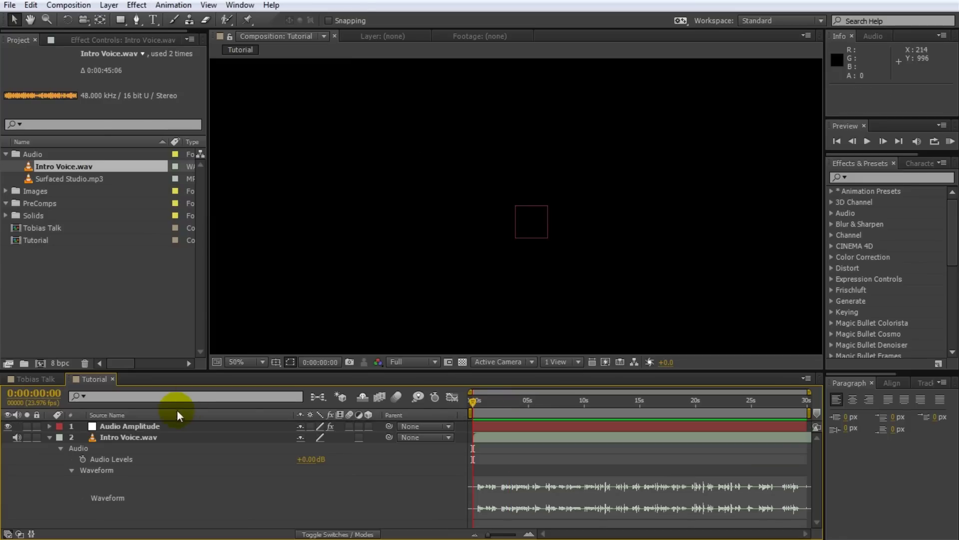
Step: Reveal the Audio Amplitude layer's keyframed Left, Right and Both Channels sliders
click(154, 426)
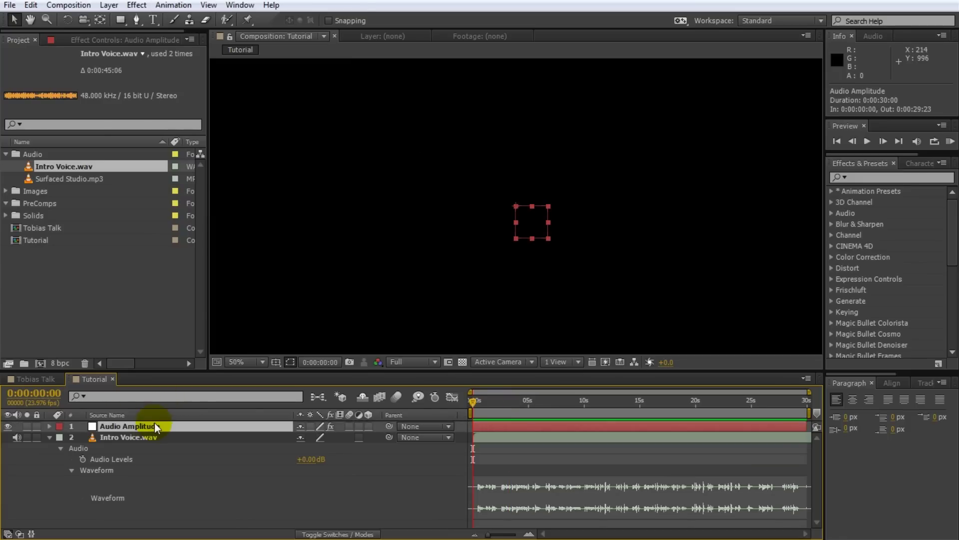
click(49, 438)
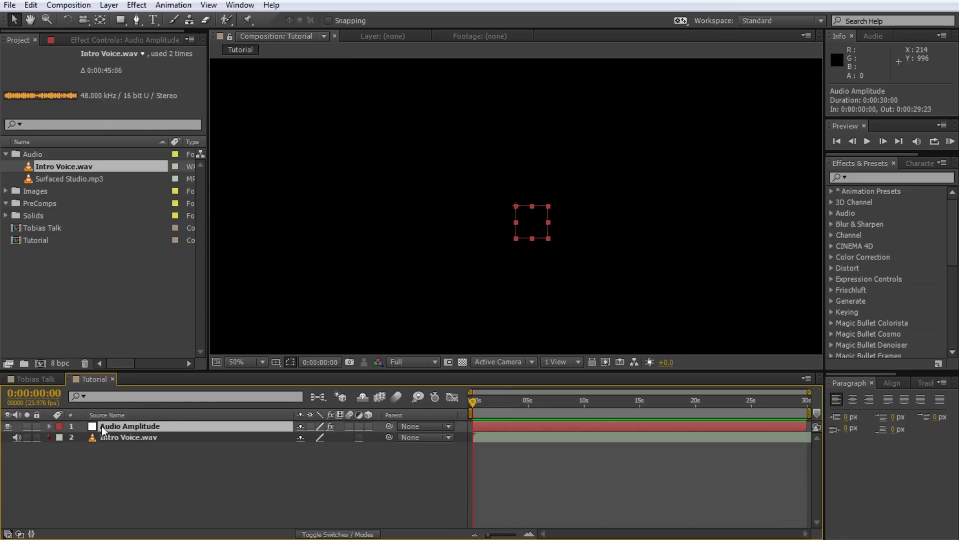
click(133, 426)
key(u)
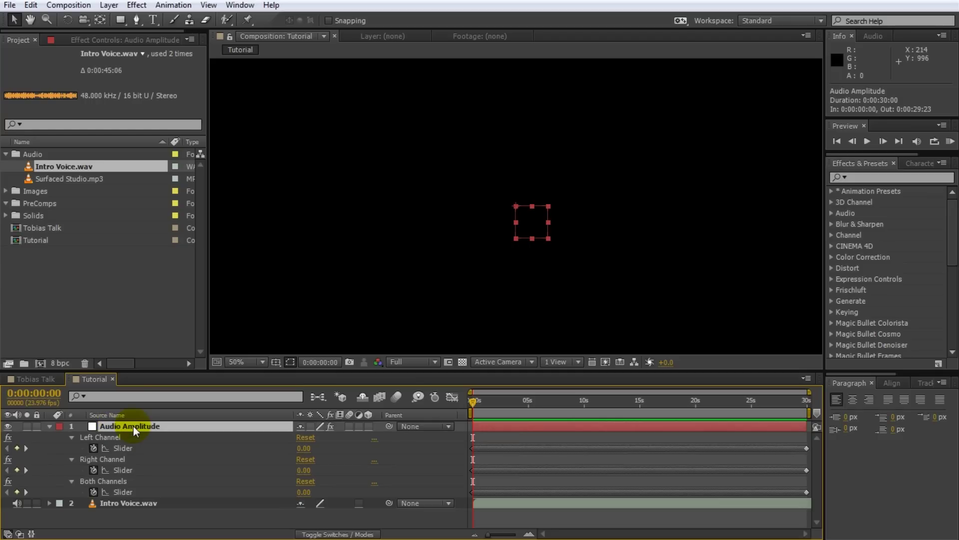
click(111, 438)
click(110, 457)
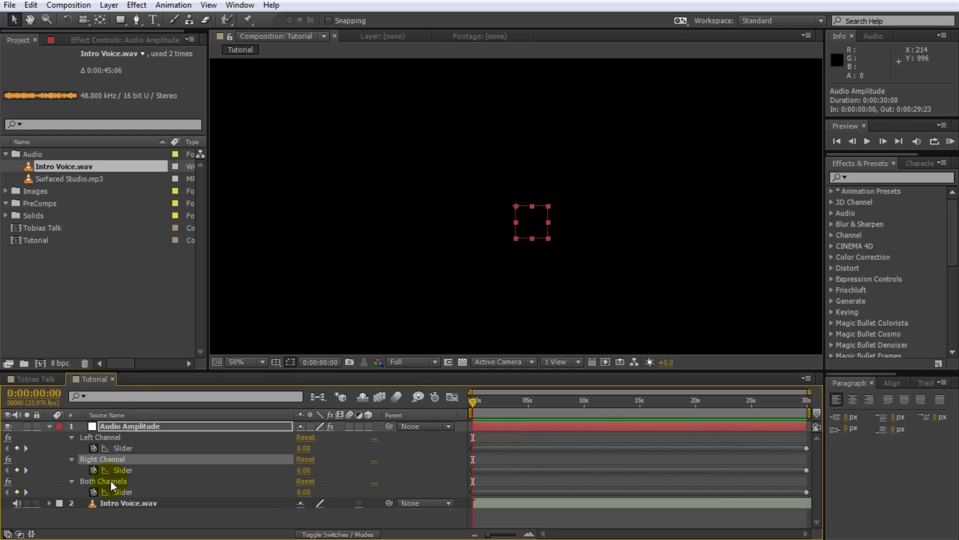
click(109, 481)
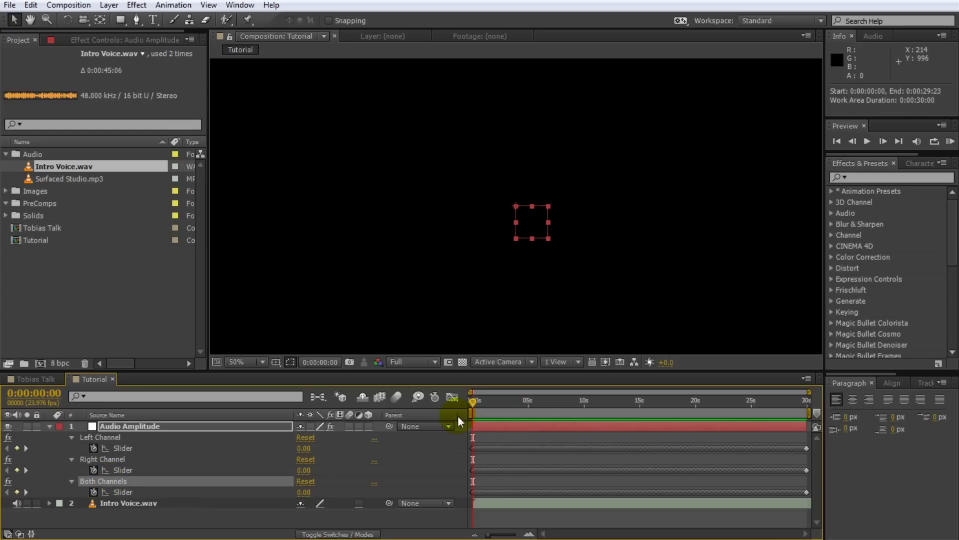
drag(294, 415, 211, 415)
drag(399, 436, 389, 443)
key(equal)
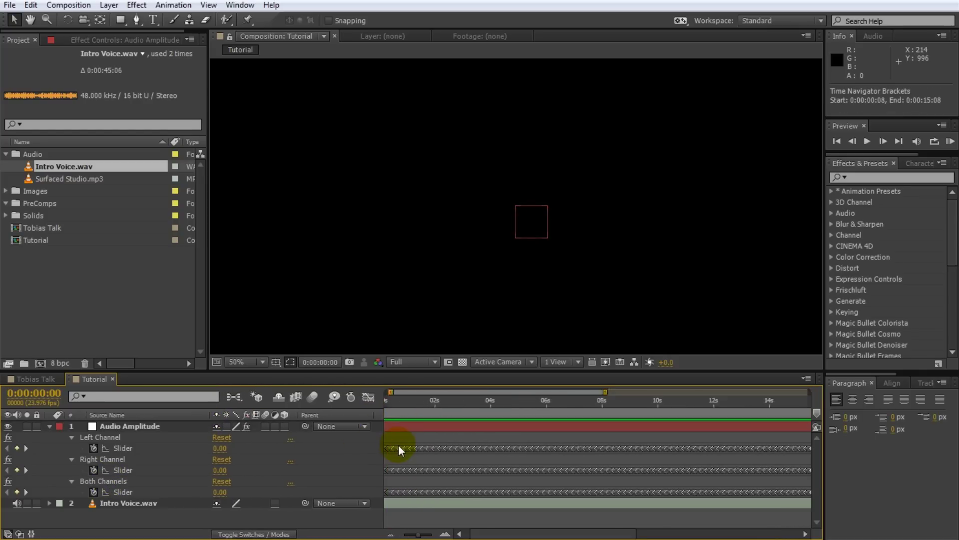
click(418, 457)
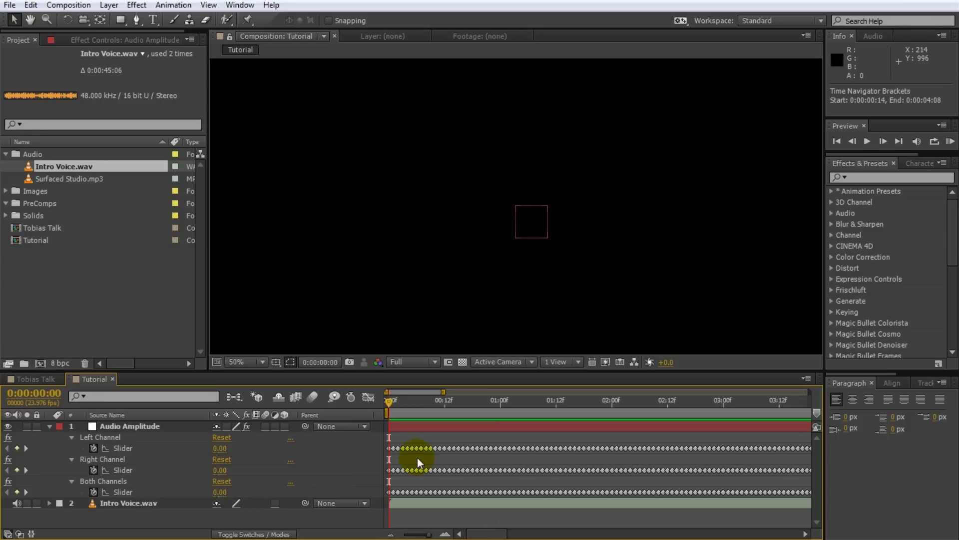
key(equal)
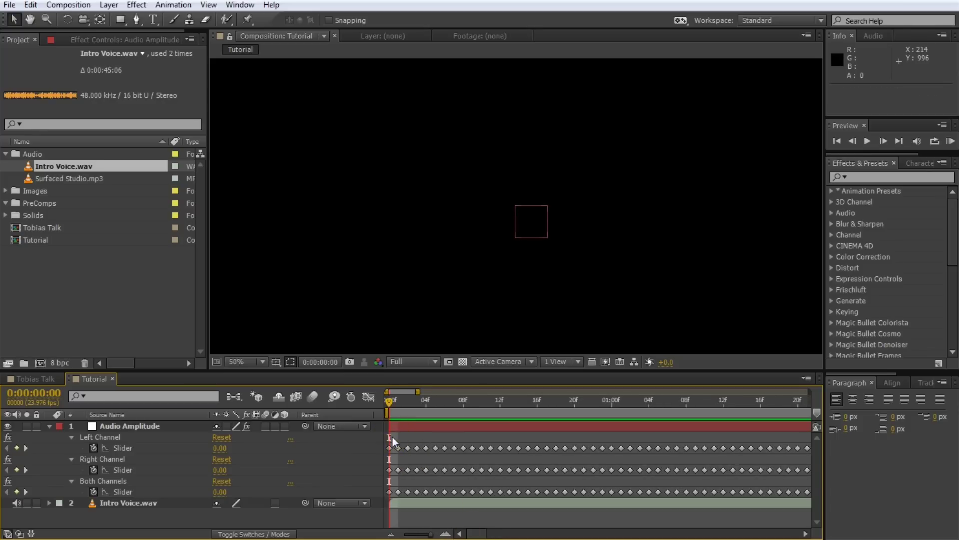
drag(389, 402, 396, 403)
click(401, 406)
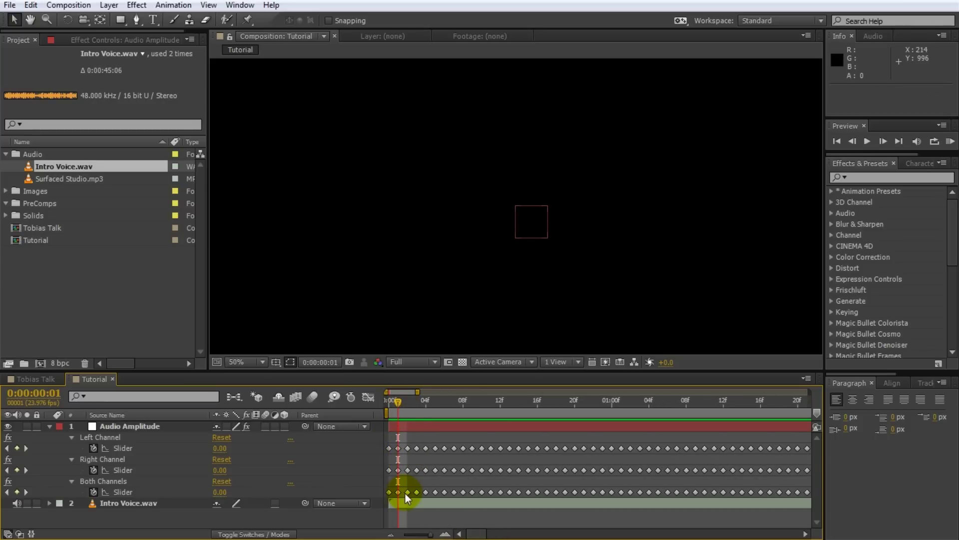
click(404, 407)
drag(396, 401, 538, 427)
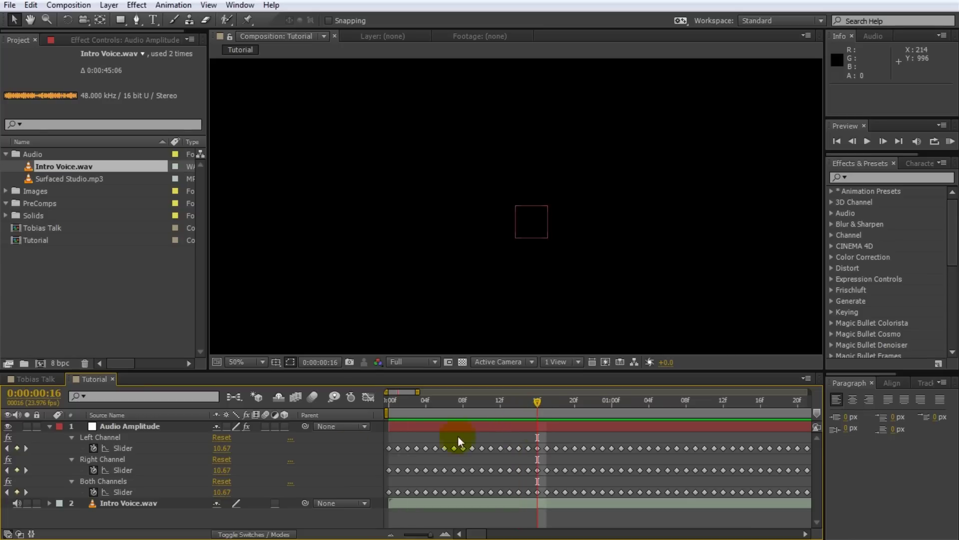
click(49, 503)
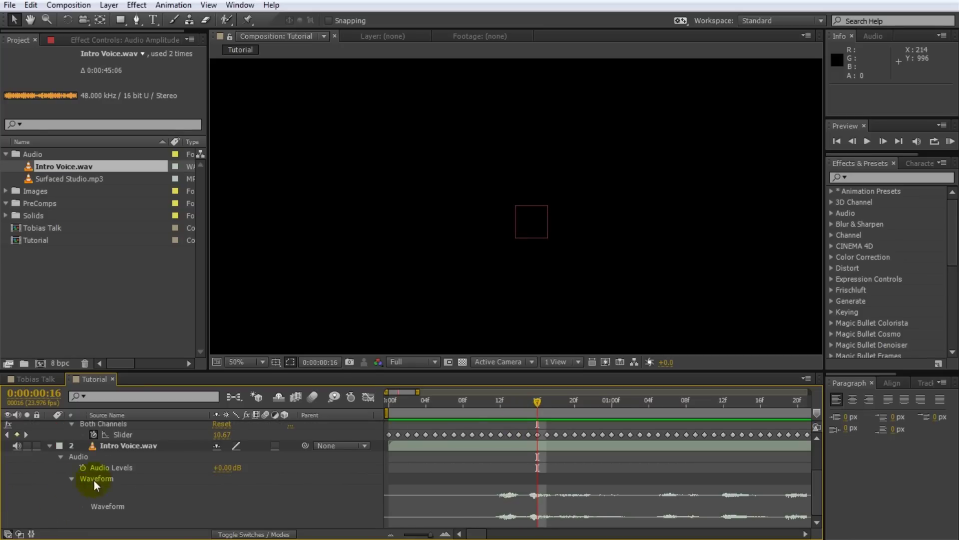
drag(537, 400, 472, 422)
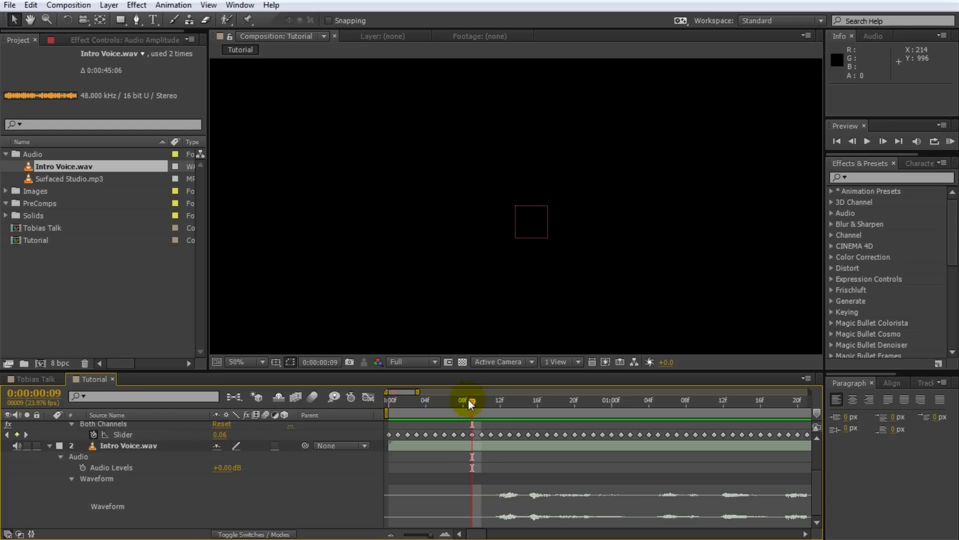
drag(469, 402, 526, 405)
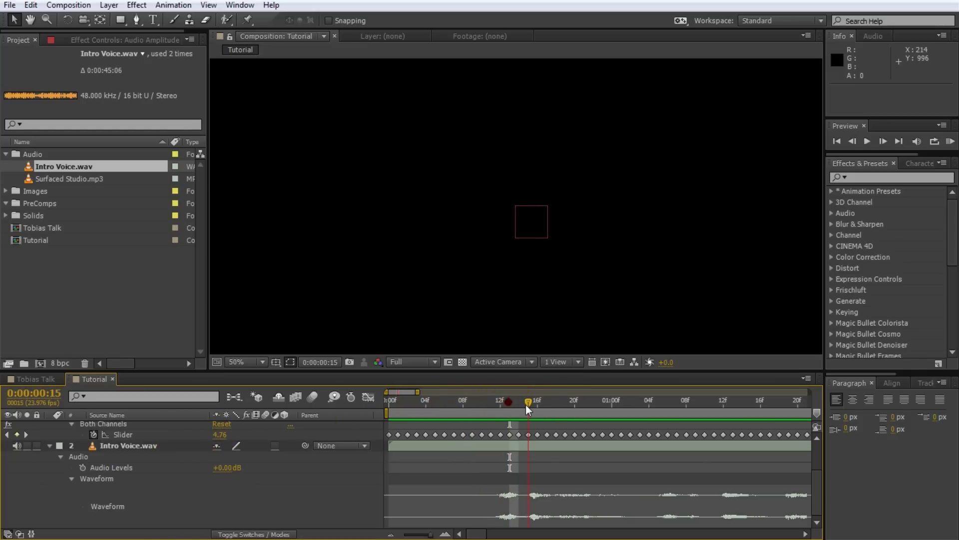
key(space)
key(space)
click(49, 444)
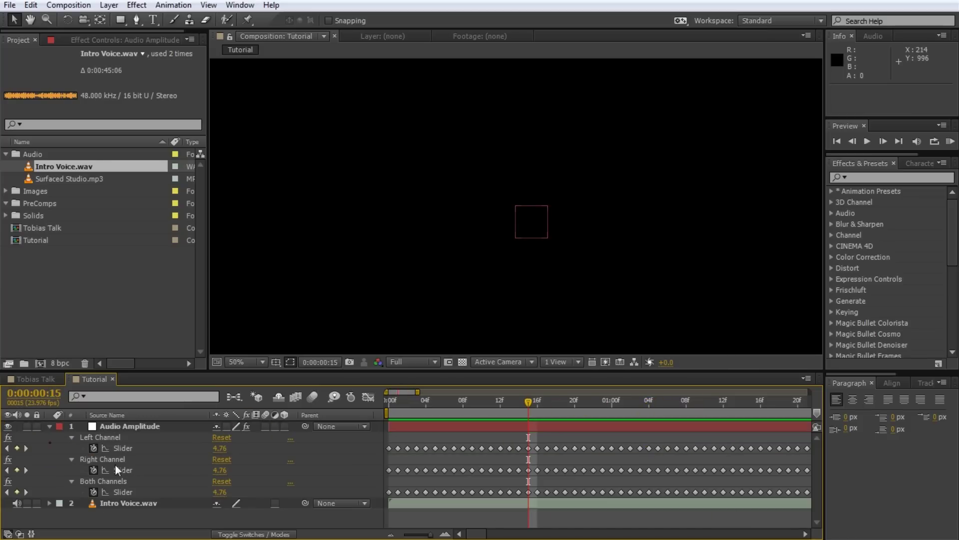
click(152, 434)
drag(530, 400, 809, 392)
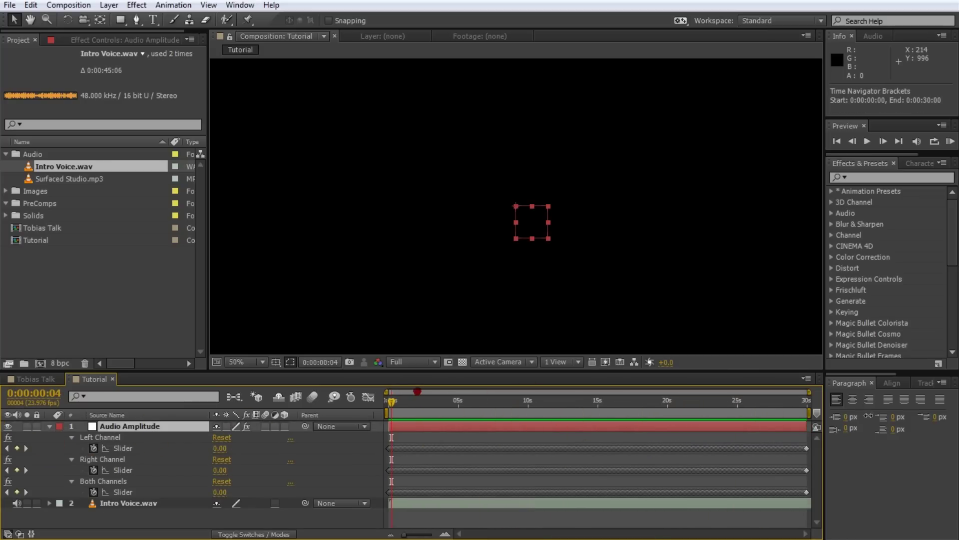
click(389, 400)
Step: Collapse the Audio Amplitude layer and expand the Images folder in the Project panel
click(164, 428)
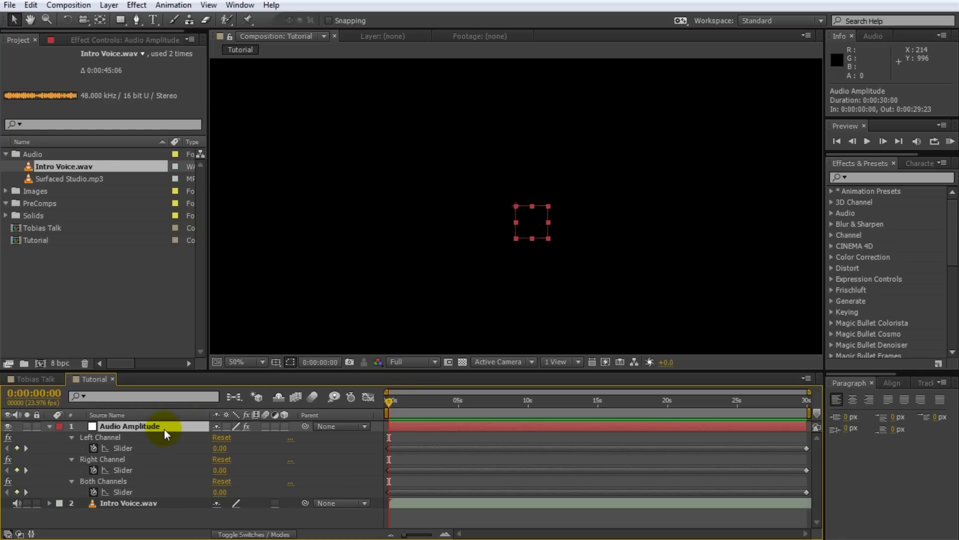
click(49, 426)
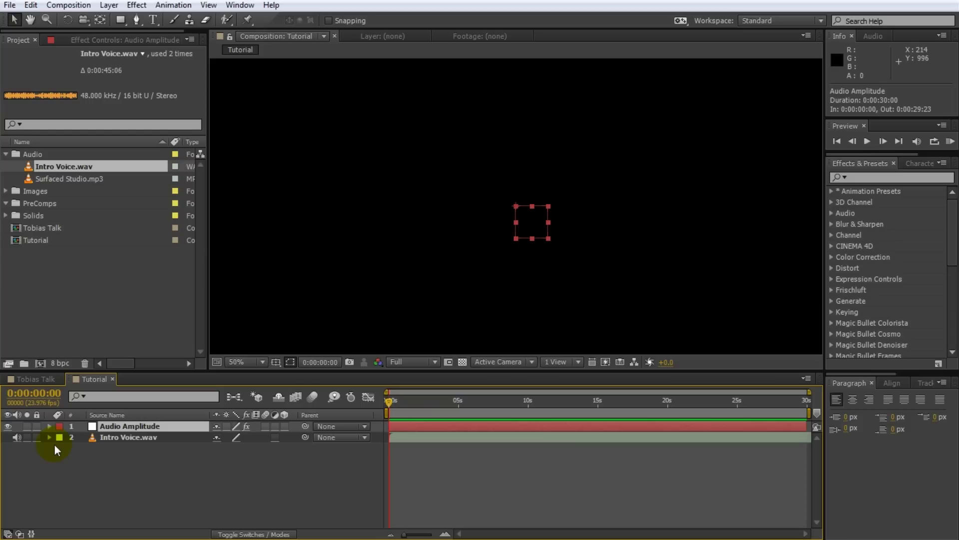
click(7, 192)
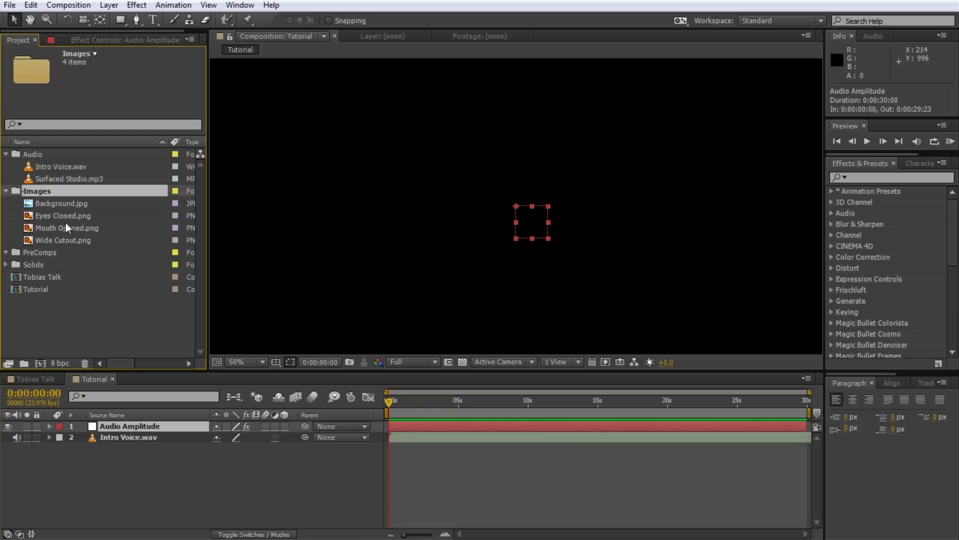
Step: Add Wide Cutout.png to Tutorial, scale it to fill the frame and place it at 1023.4, 636.0
click(65, 240)
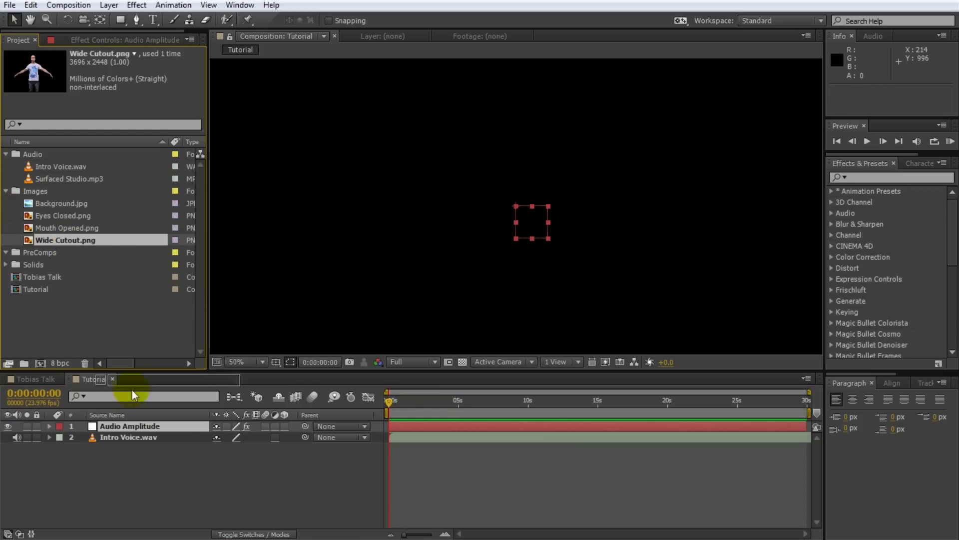
drag(132, 390, 113, 430)
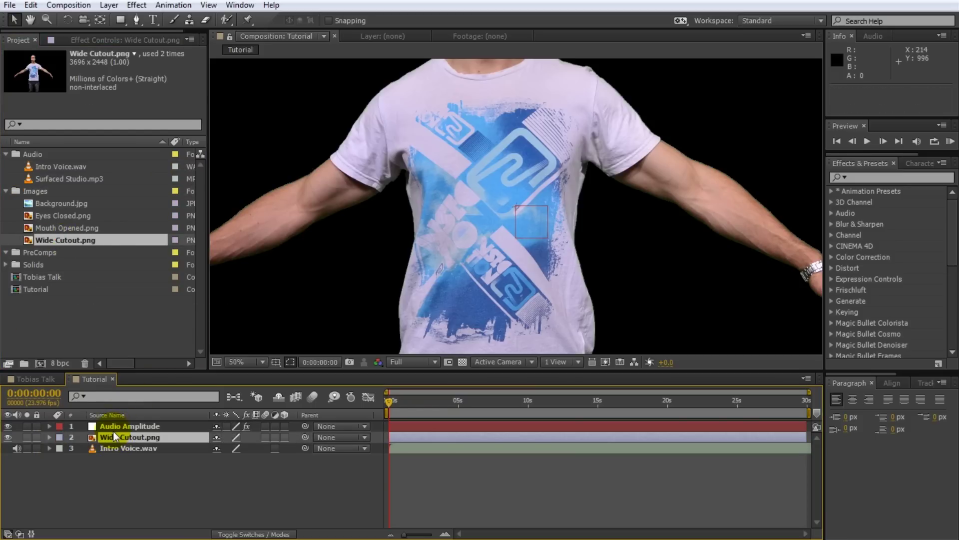
click(411, 122)
key(comma)
key(comma)
key(comma)
key(comma)
drag(668, 103, 615, 140)
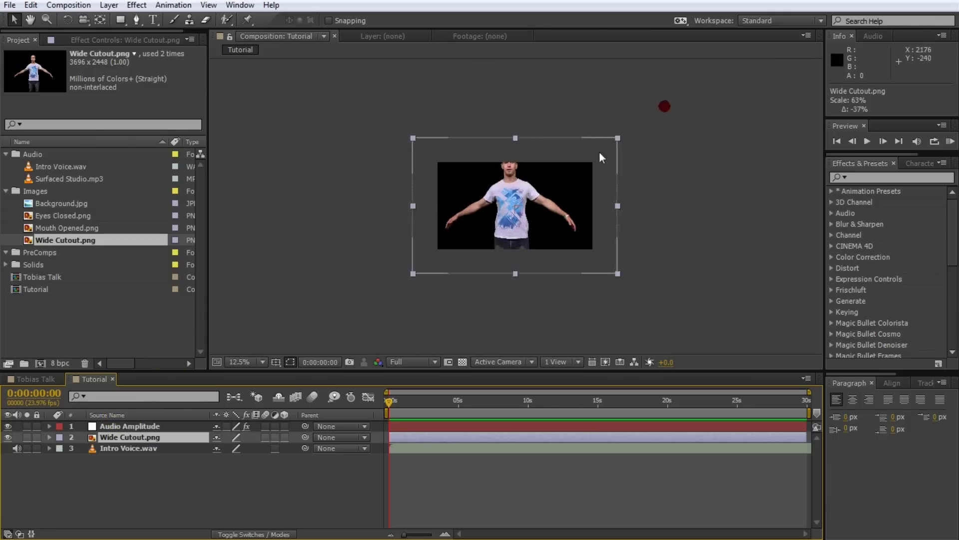
drag(538, 192, 539, 195)
key(shift+slash)
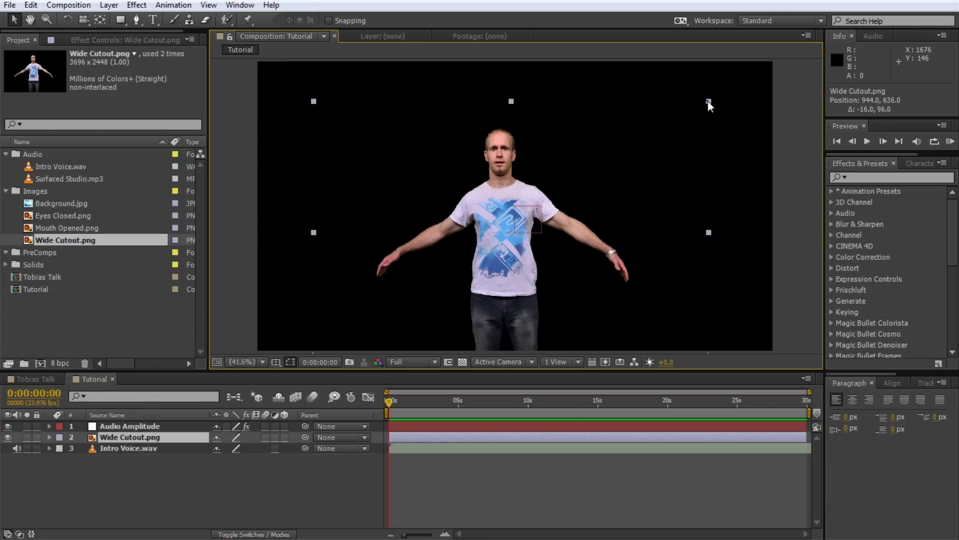
drag(709, 104, 776, 71)
mouse_move(533, 272)
mouse_down()
mouse_move(554, 270)
mouse_move(550, 279)
mouse_up()
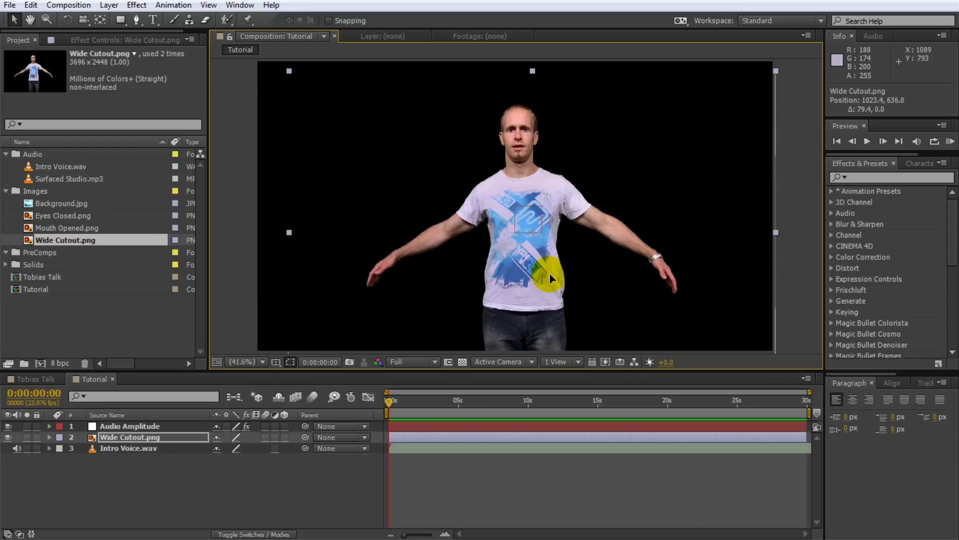
click(91, 321)
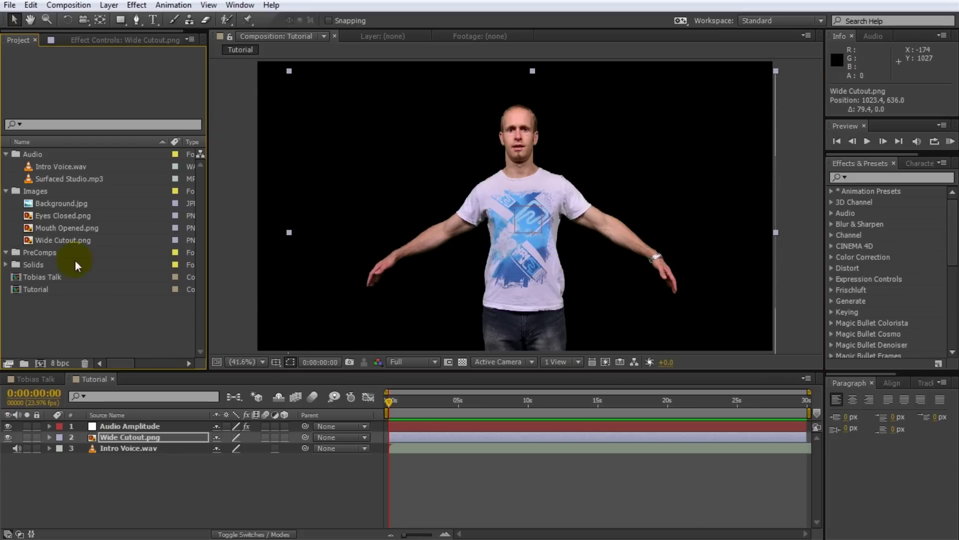
Step: Insert Mouth Opened.png below Audio Amplitude and scale it down over the figure's mouth
click(70, 229)
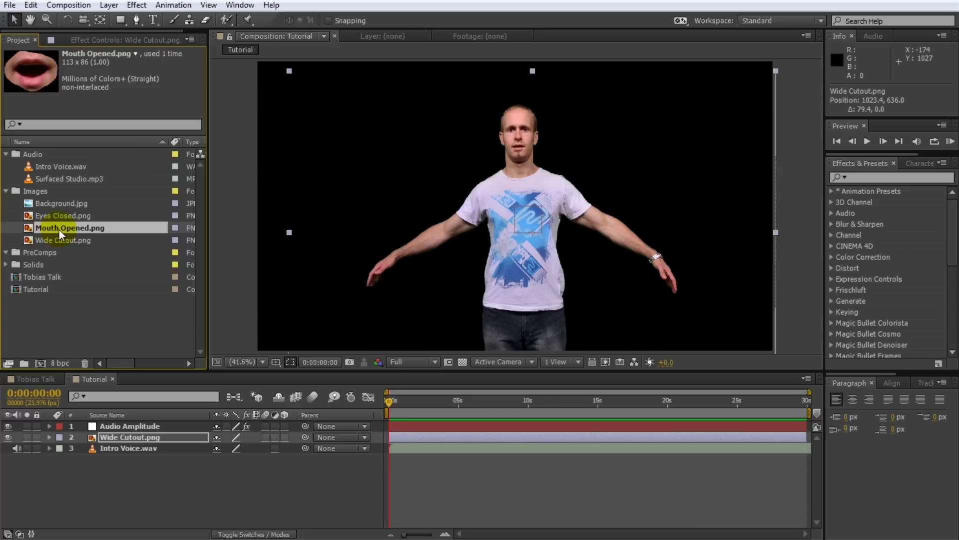
drag(59, 230, 112, 432)
drag(517, 194, 469, 145)
key(period)
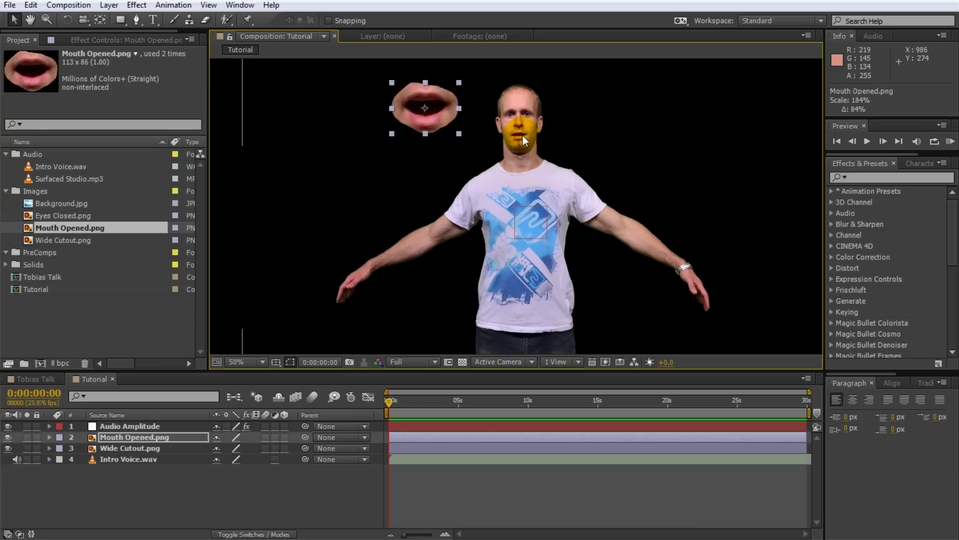
scroll(523, 136, up, 3)
scroll(575, 103, down, 1)
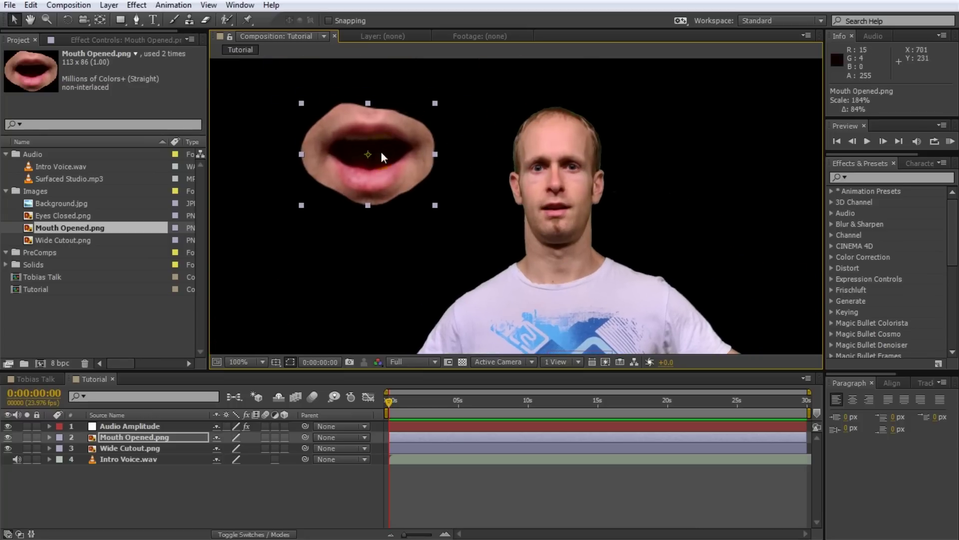
drag(436, 203, 590, 215)
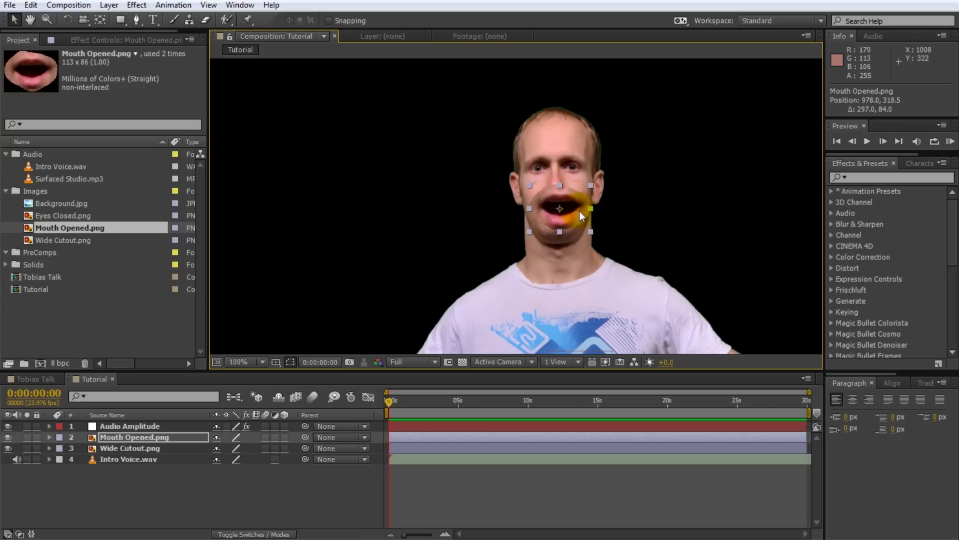
scroll(589, 215, up, 2)
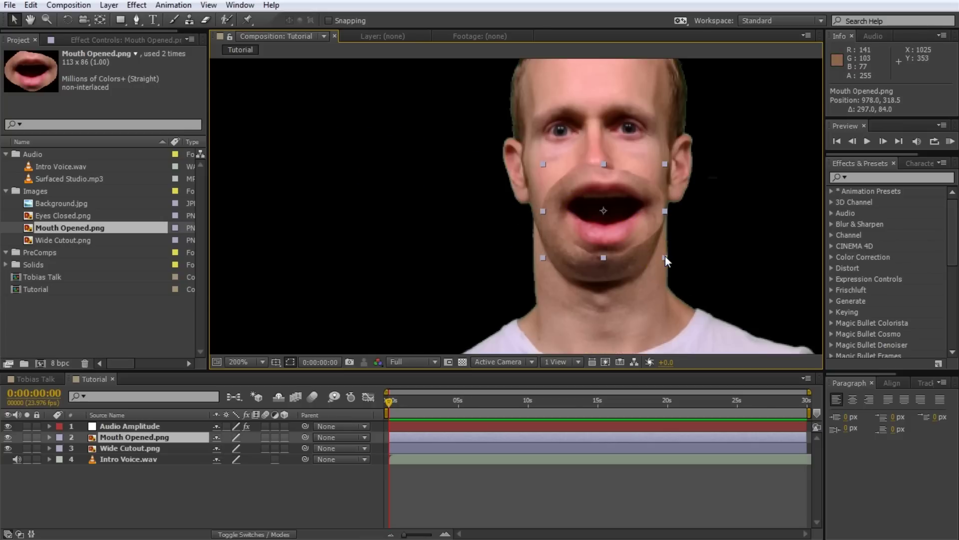
drag(665, 257, 635, 243)
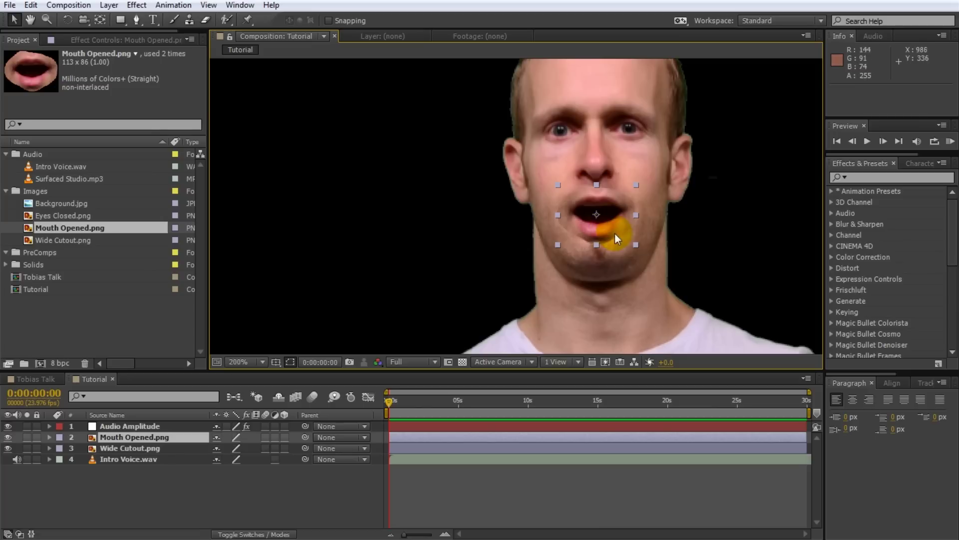
Step: Toggle the mouth layer's visibility repeatedly while nudging it left and up to align with the face
click(277, 481)
click(8, 437)
click(8, 437)
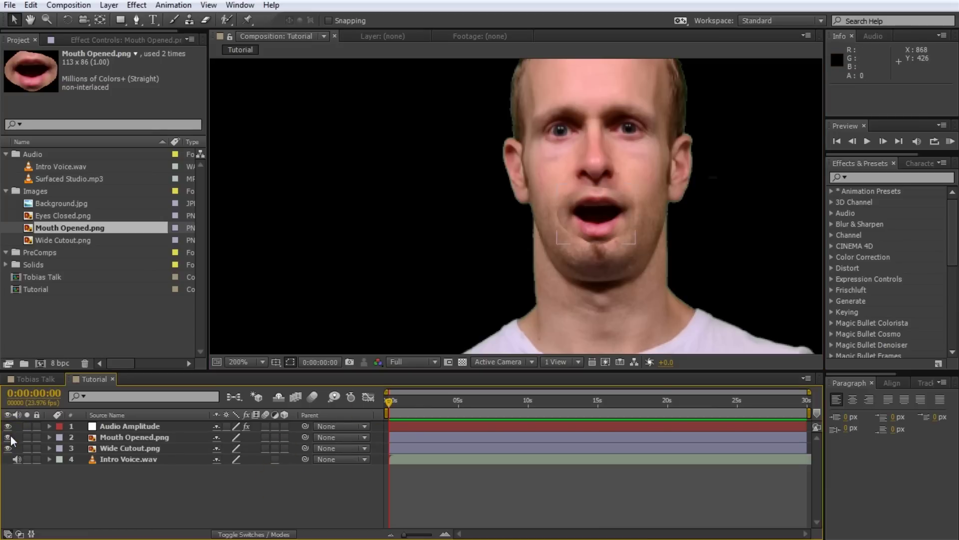
click(9, 437)
click(8, 436)
click(11, 437)
click(11, 437)
click(612, 220)
drag(622, 214, 620, 214)
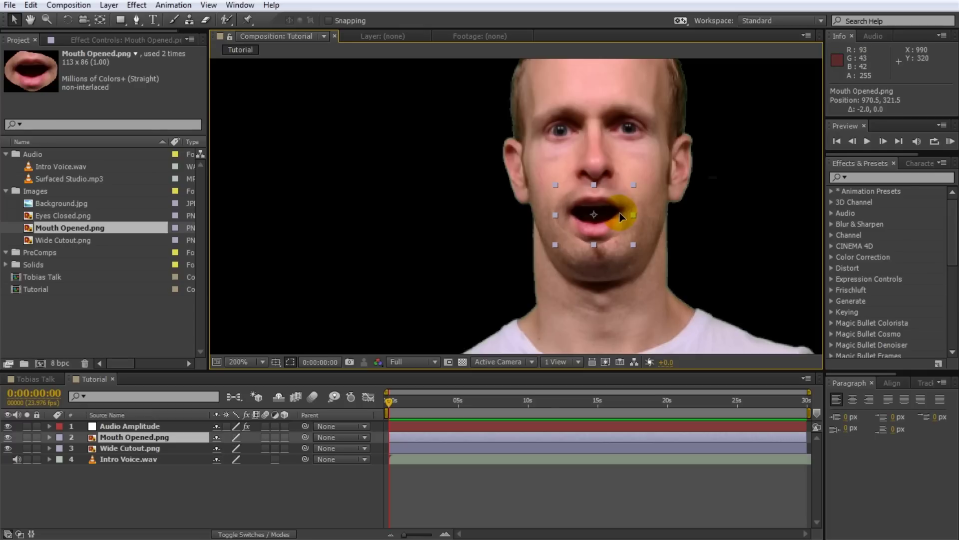
click(10, 436)
click(10, 436)
click(11, 436)
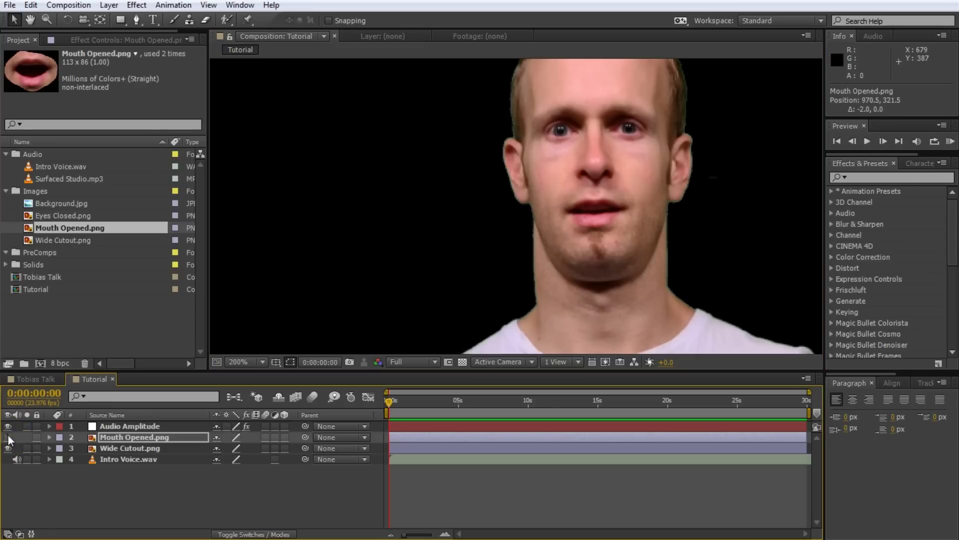
click(10, 437)
click(9, 437)
click(9, 437)
click(9, 437)
click(9, 436)
key(Up)
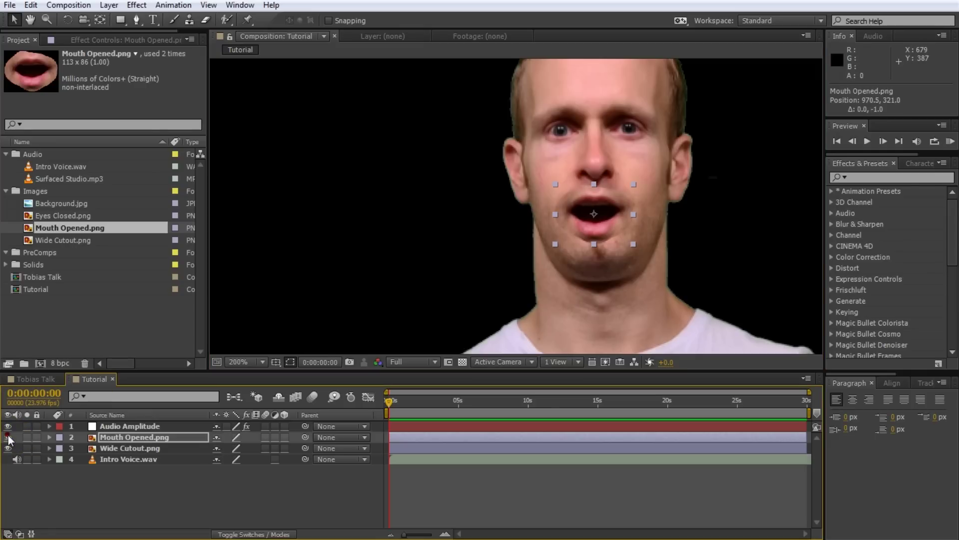
click(9, 437)
click(9, 436)
Step: Centre the view on the face and reselect the Mouth Opened layer
click(137, 502)
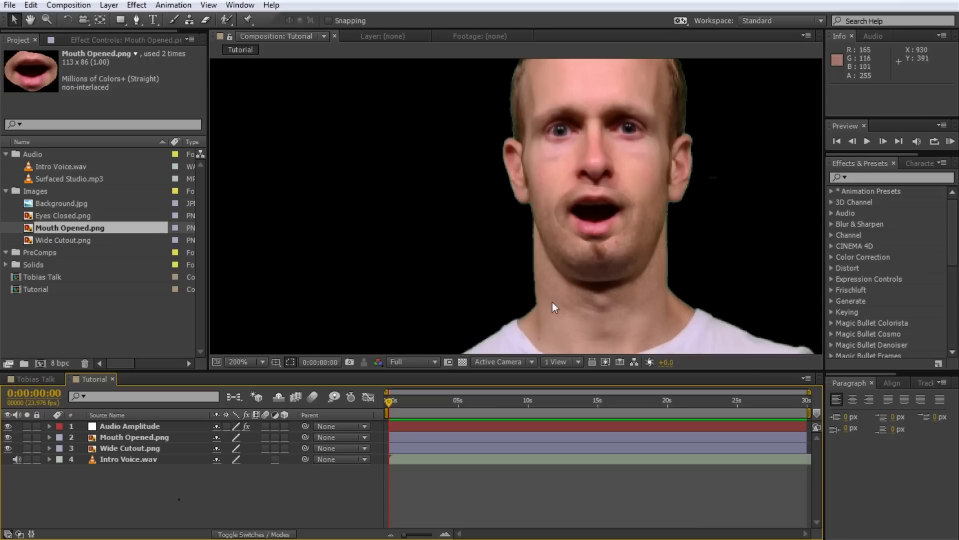
scroll(627, 235, up, 1)
drag(627, 235, 517, 180)
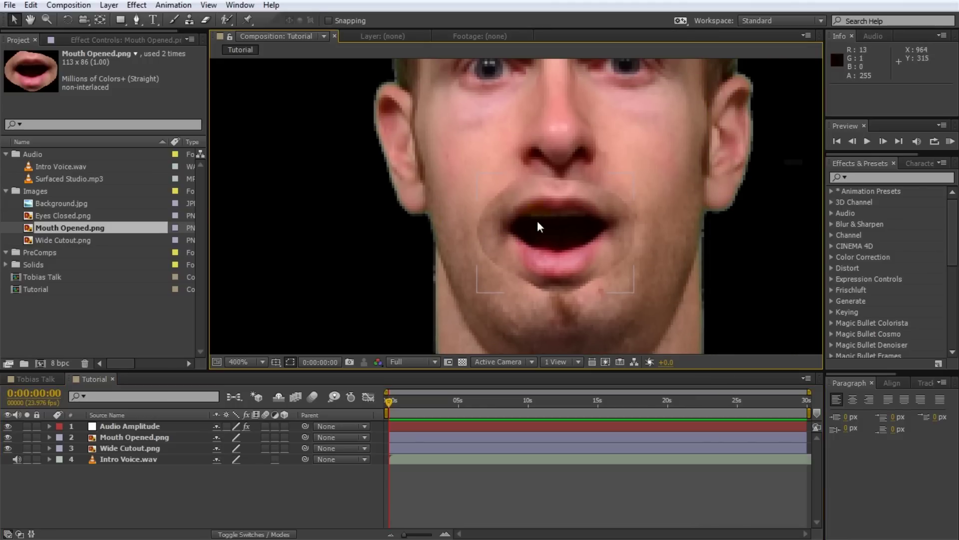
click(123, 440)
click(508, 304)
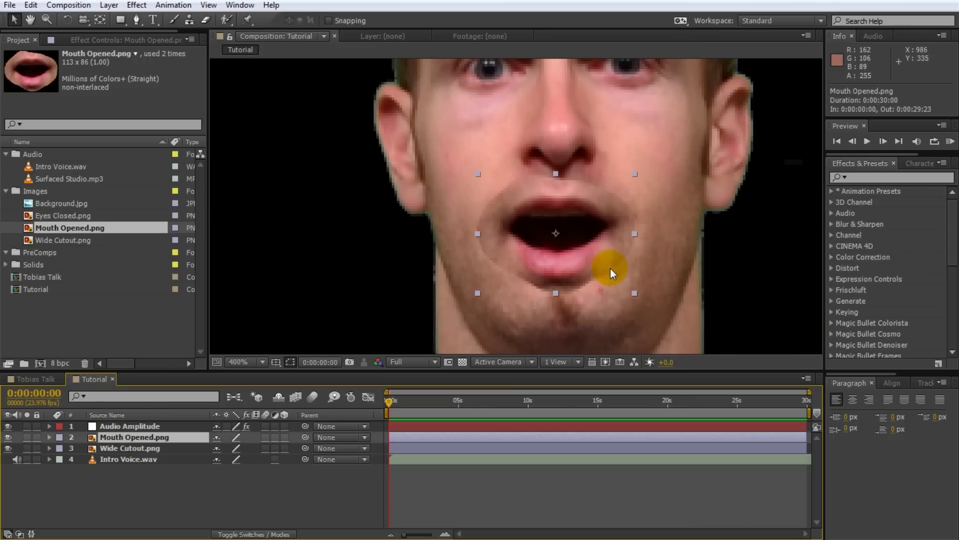
Step: Apply Matte Choker to Mouth Opened.png with Choke 1 at 127 and Geometric Softness 1 at 14.4
click(918, 178)
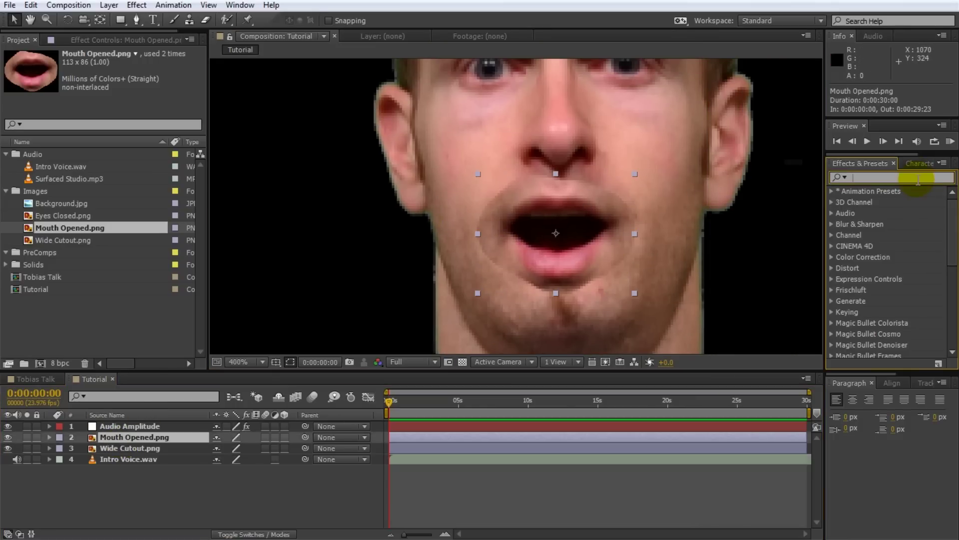
text(matte)
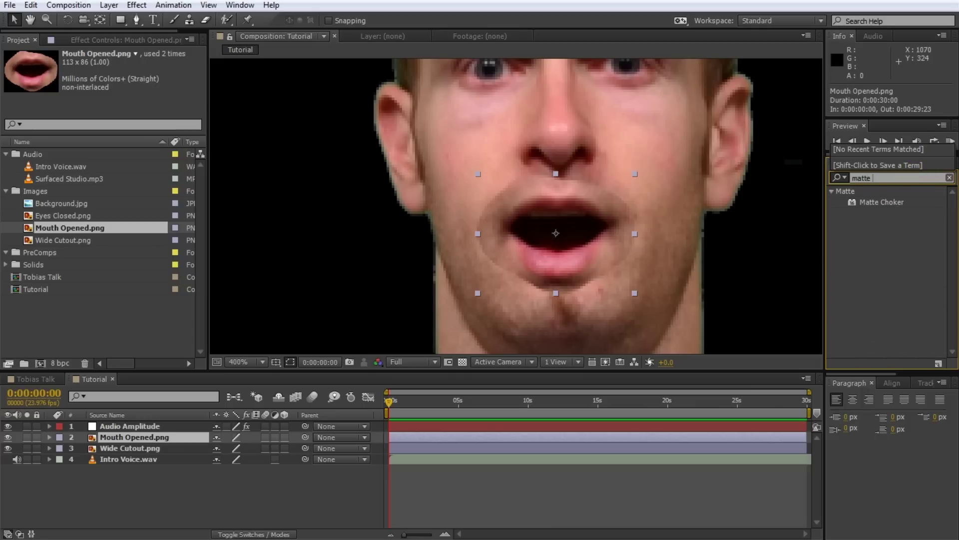
double_click(877, 205)
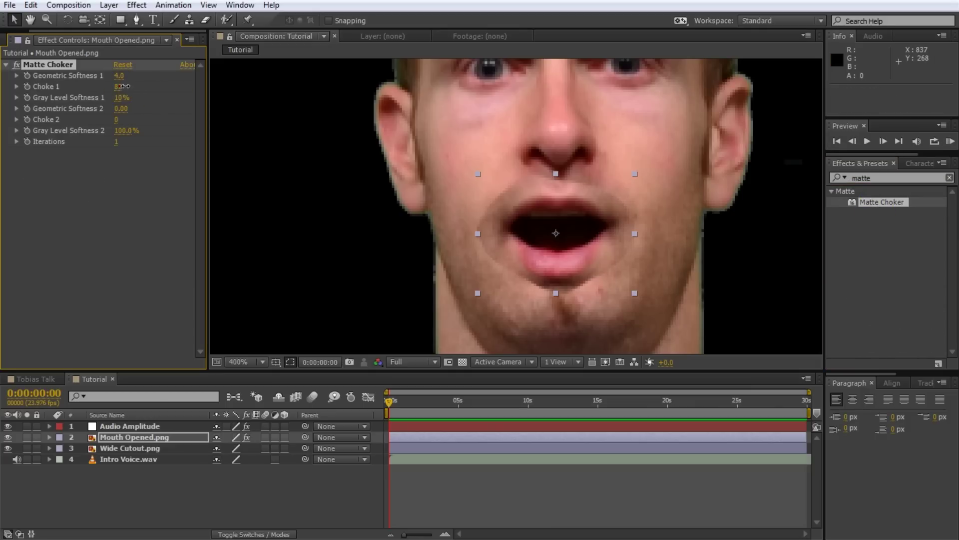
drag(119, 86, 121, 118)
drag(119, 74, 190, 81)
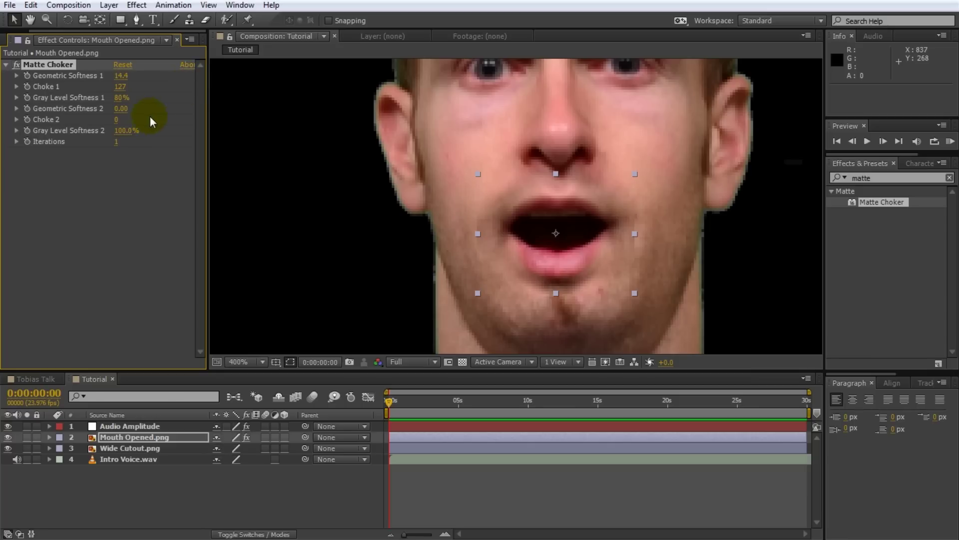
Step: Zoom out and toggle the open-mouth layer on and off to compare the cleaned edges
click(485, 508)
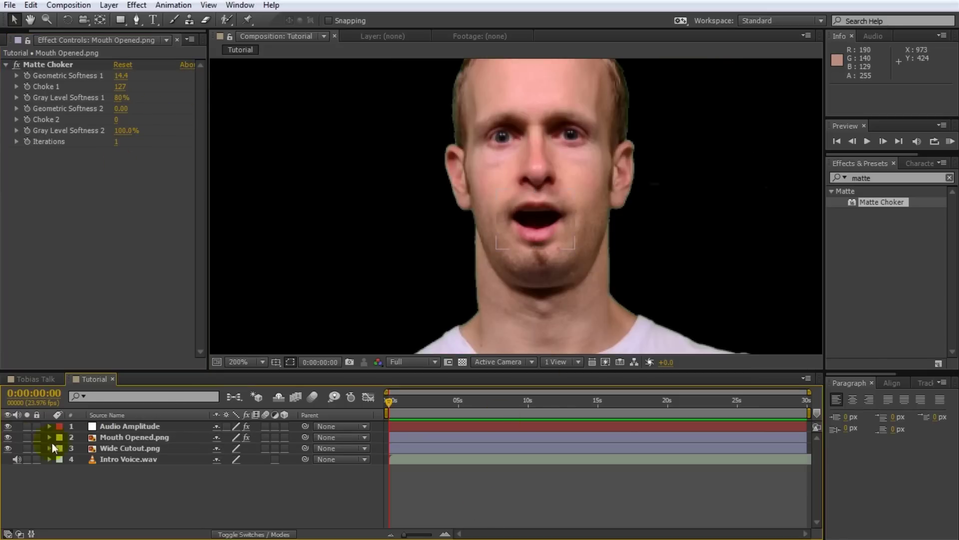
click(8, 437)
click(7, 437)
click(8, 437)
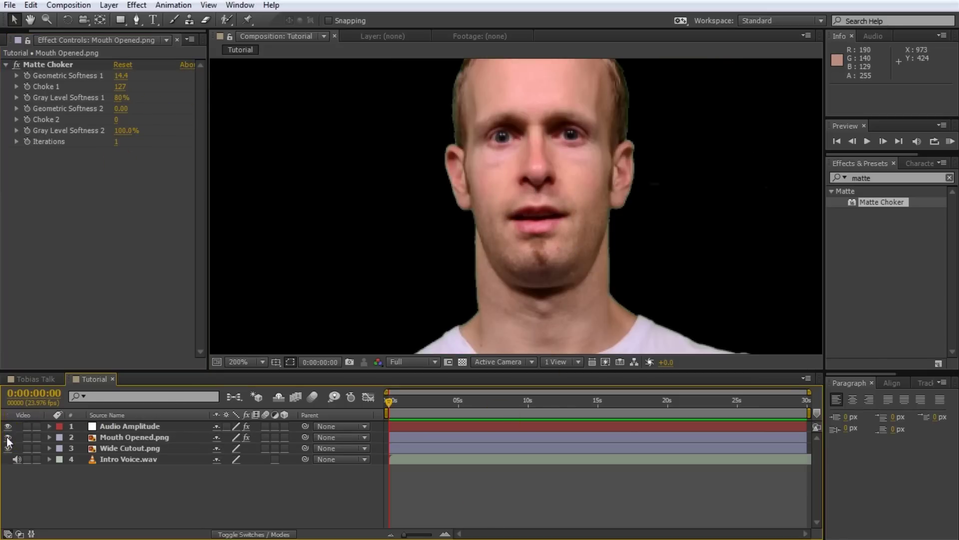
click(7, 437)
click(8, 437)
click(8, 437)
click(8, 437)
click(8, 437)
click(7, 437)
click(7, 436)
click(7, 436)
click(7, 436)
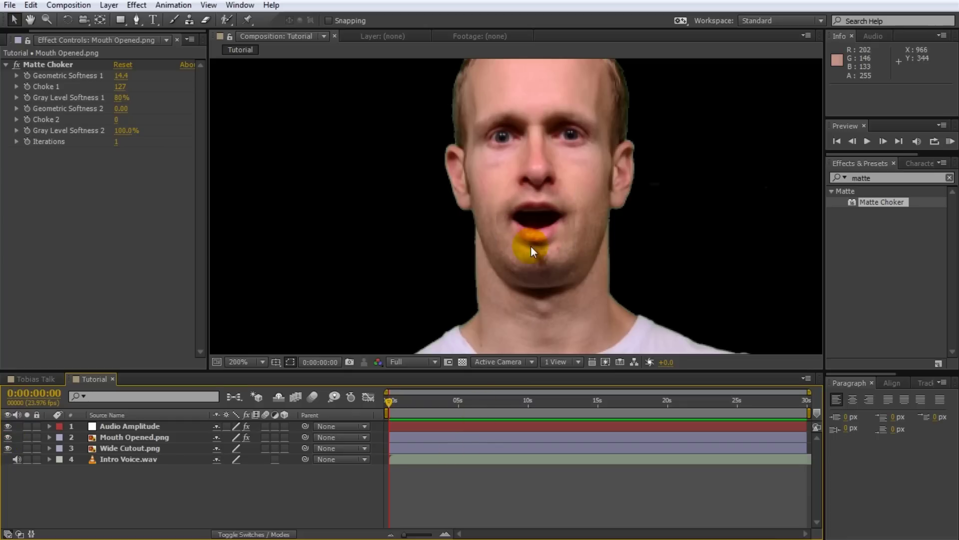
scroll(530, 242, down, 2)
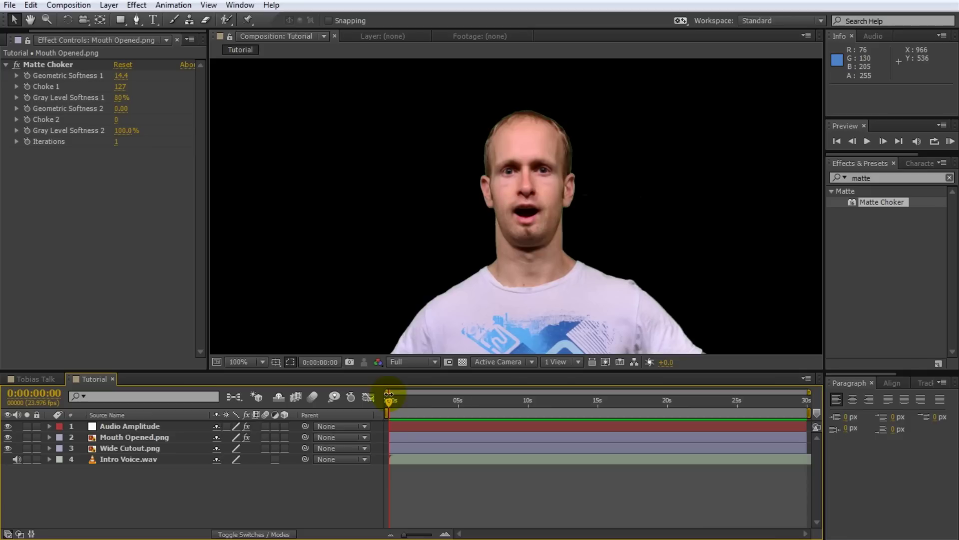
Step: Reveal Audio Amplitude's slider keyframes and compare Both Channels values, ending at 4 seconds 4 frames
drag(391, 400, 431, 405)
click(151, 437)
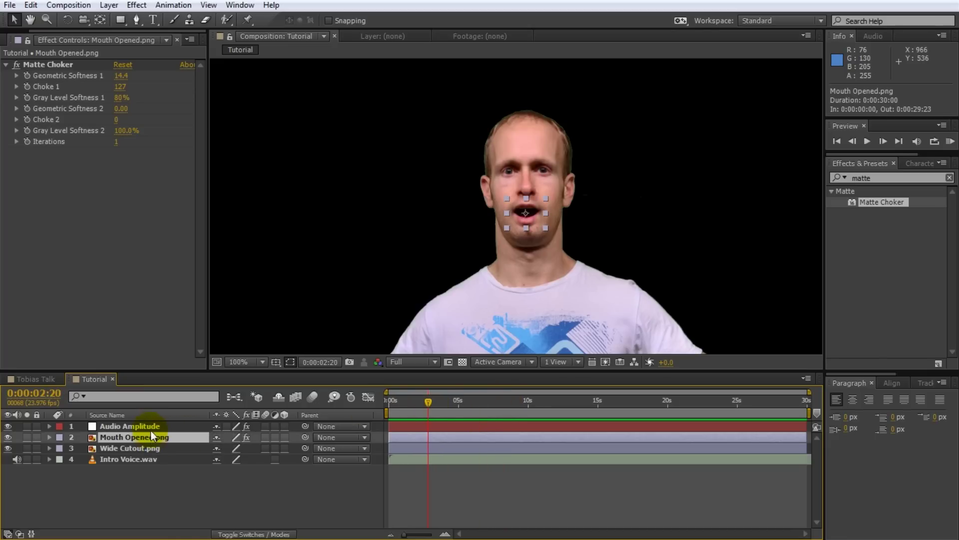
click(151, 428)
key(u)
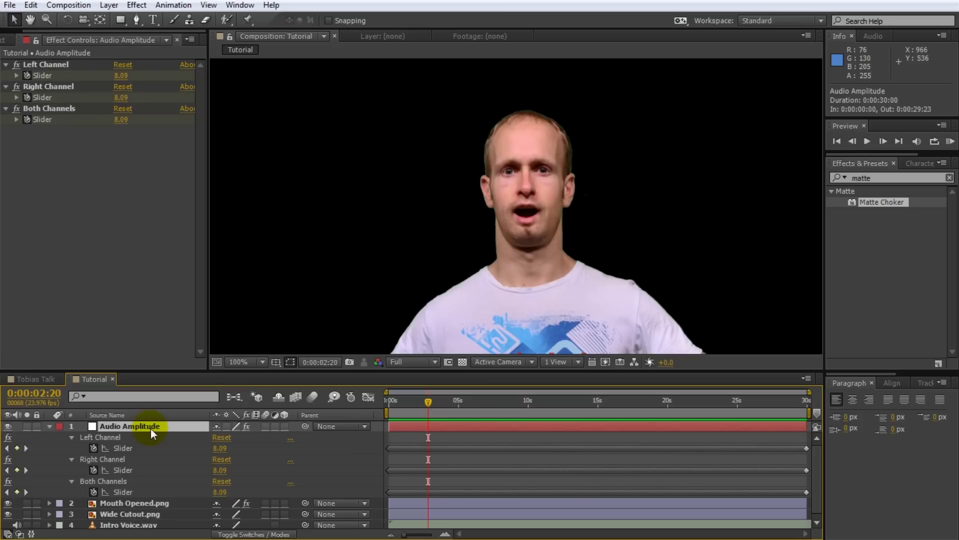
drag(430, 400, 408, 411)
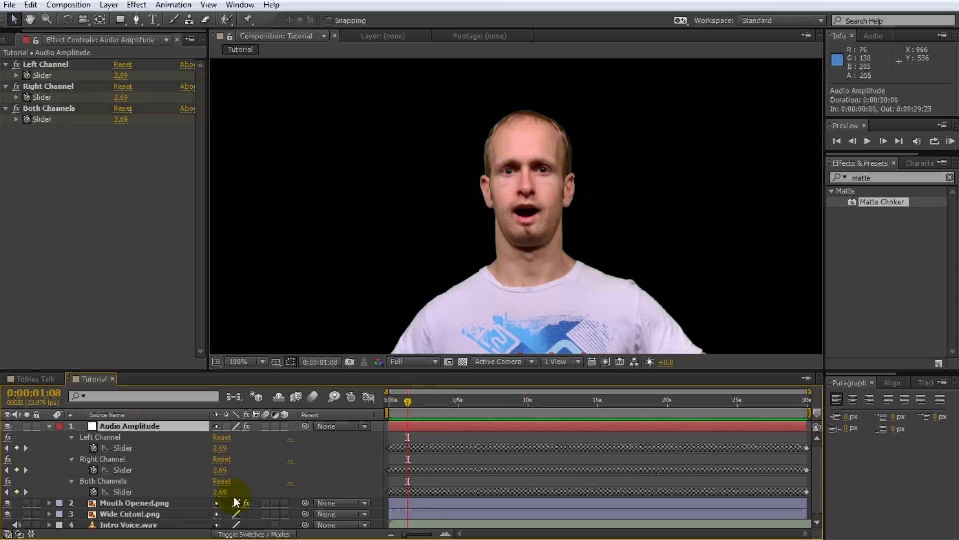
click(131, 485)
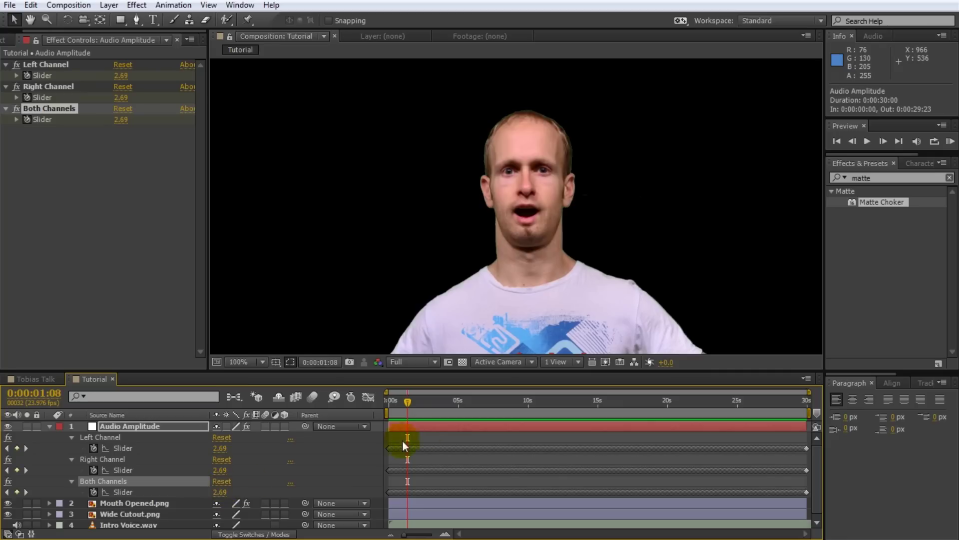
drag(407, 402, 446, 410)
Step: Show Mouth Opened.png's Opacity and add an expression to it
click(132, 503)
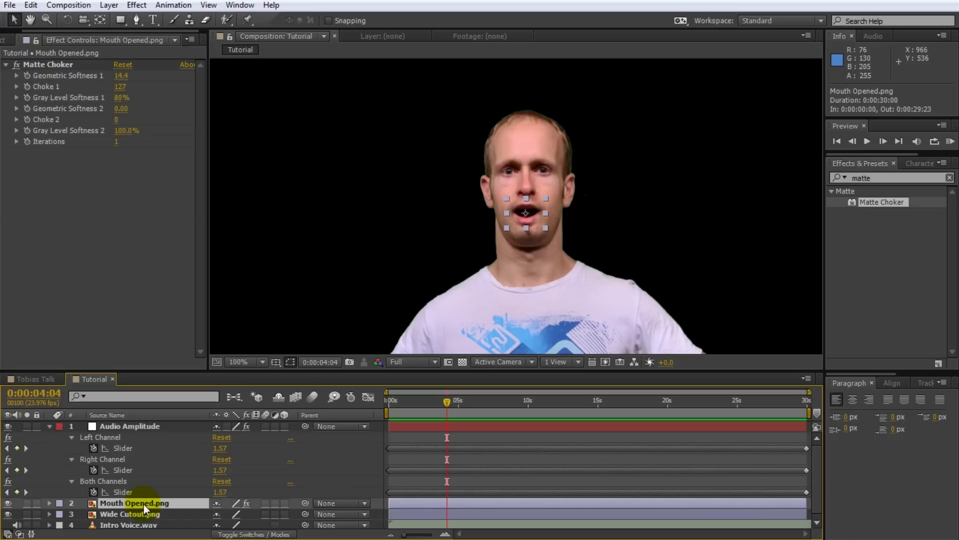
key(t)
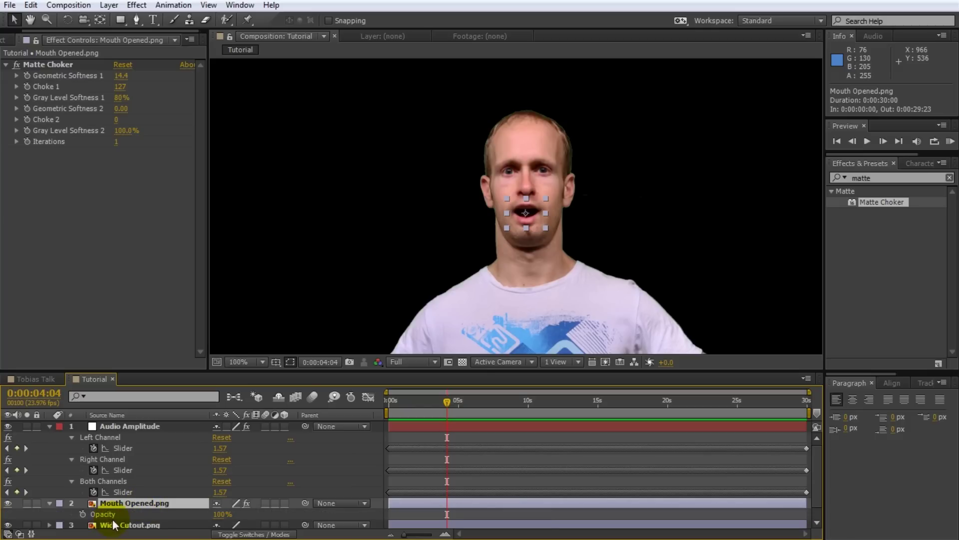
click(116, 423)
click(115, 483)
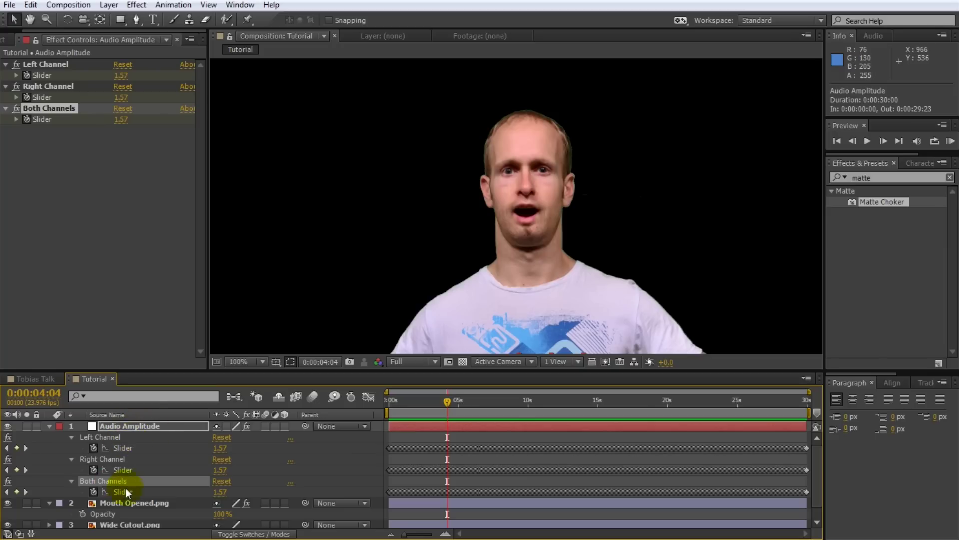
click(122, 502)
click(106, 513)
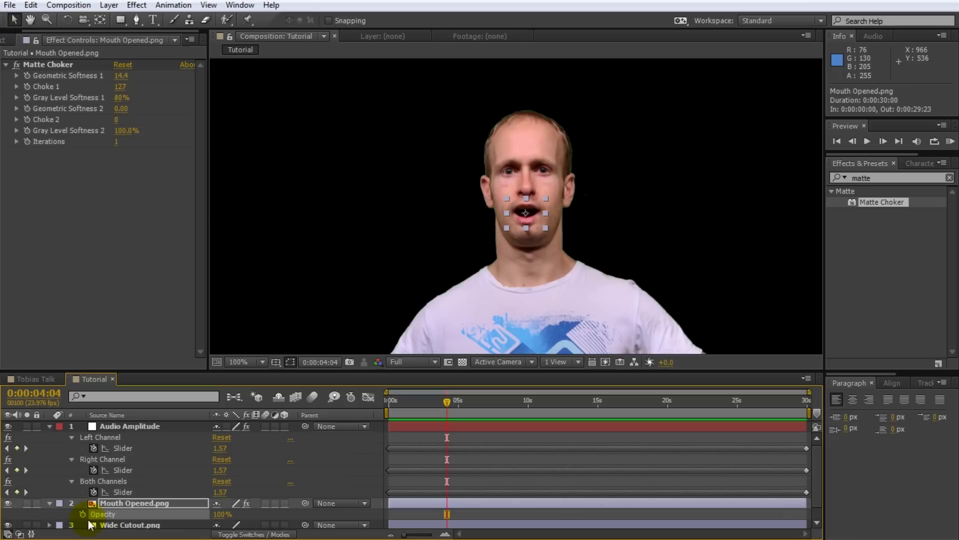
alt+click(83, 511)
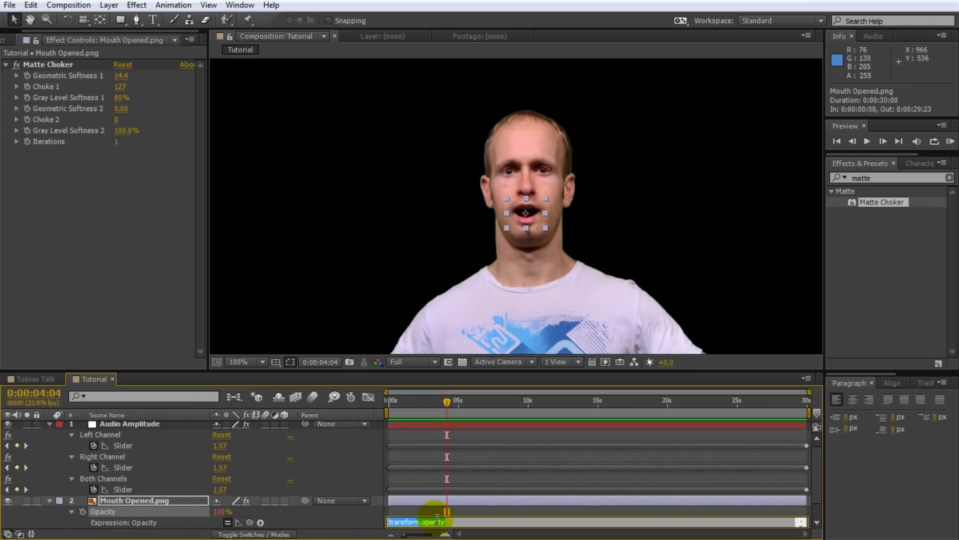
Step: Replace the default transform.opacity expression with a pick-whip link to the Both Channels slider
click(472, 525)
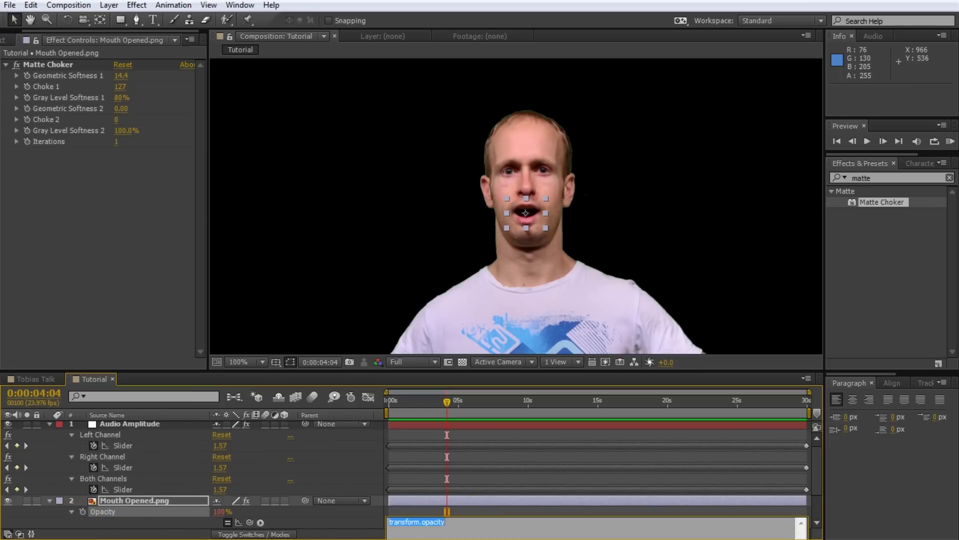
scroll(543, 493, down, 3)
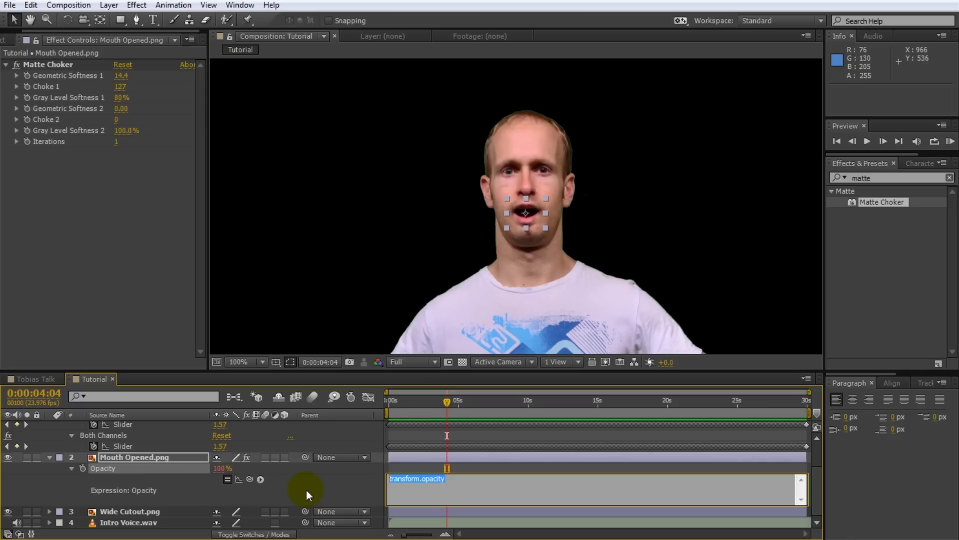
key(BackSpace)
click(249, 478)
drag(224, 475, 121, 448)
Step: Append '> 4 ? 100 : 0' to the opacity expression and review its parts
drag(614, 485, 325, 485)
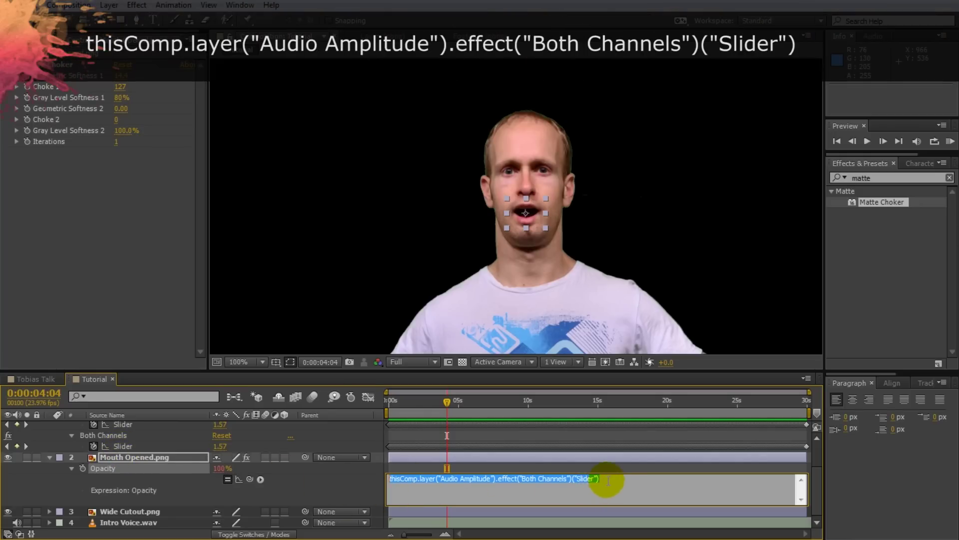
click(609, 480)
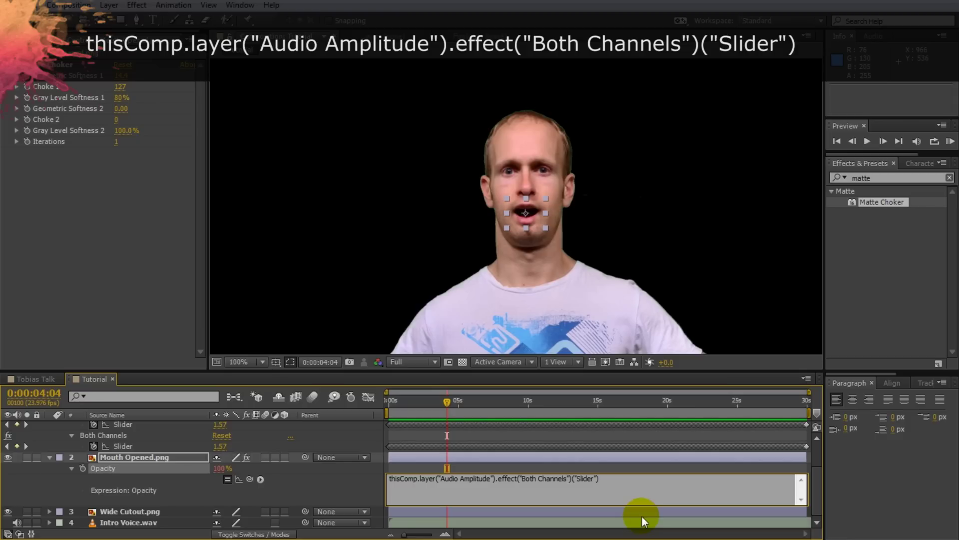
text(> 4)
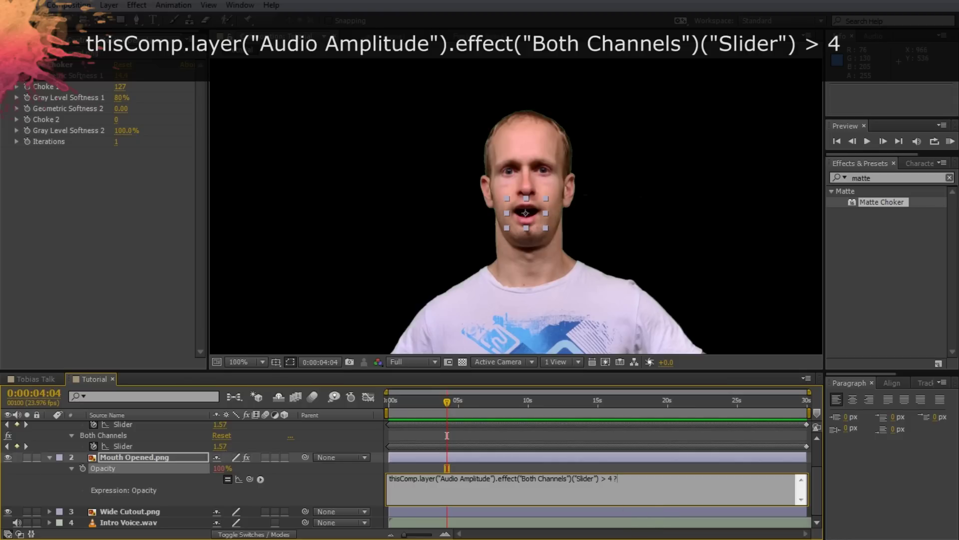
text( ? 100 )
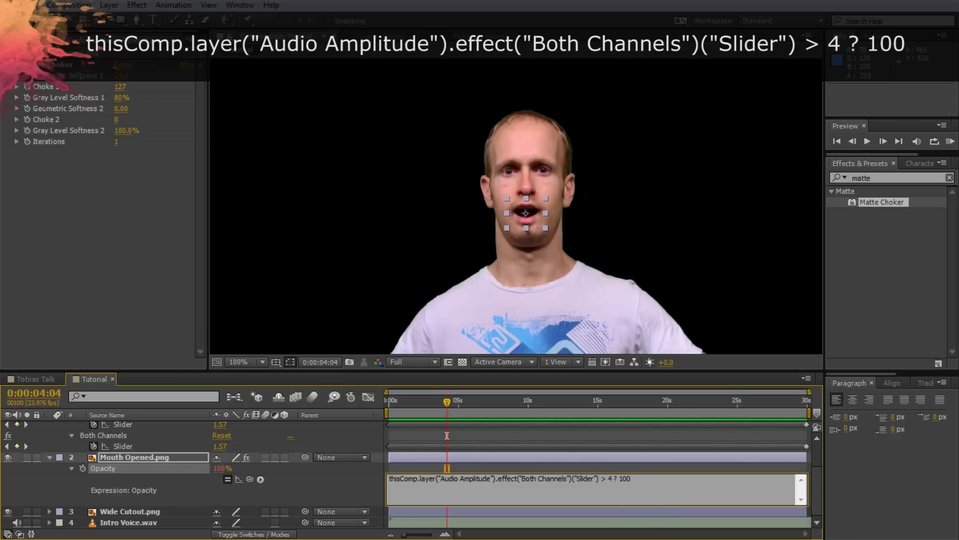
text(: 0)
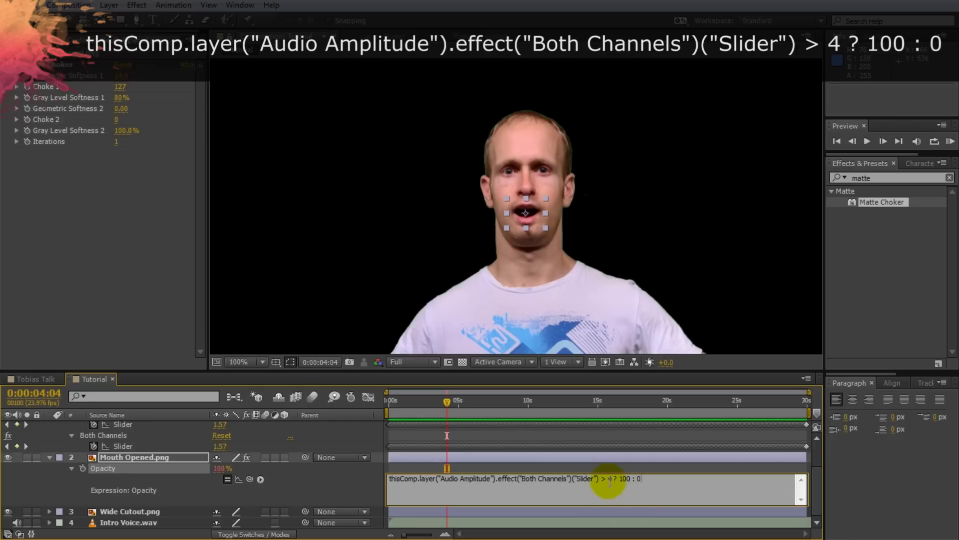
drag(598, 479, 355, 488)
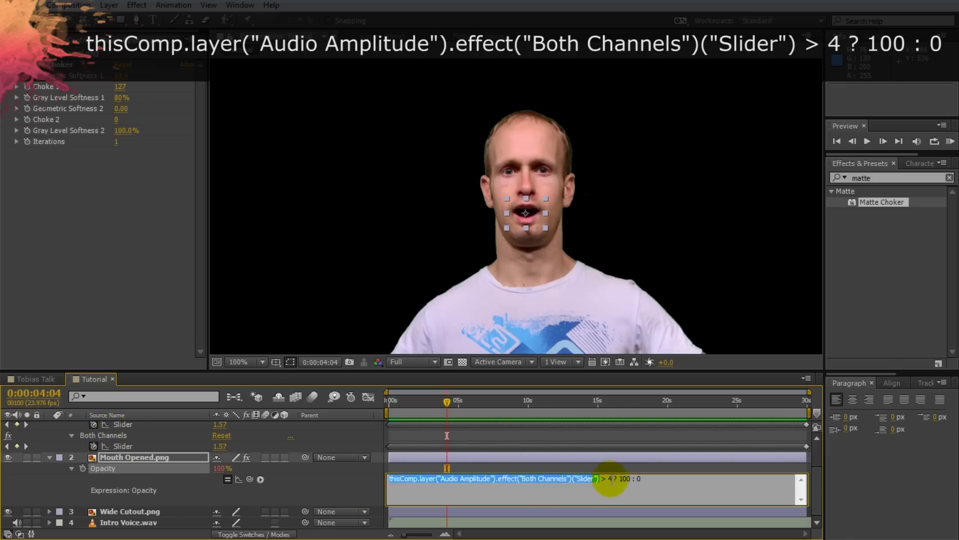
click(611, 478)
double_click(625, 479)
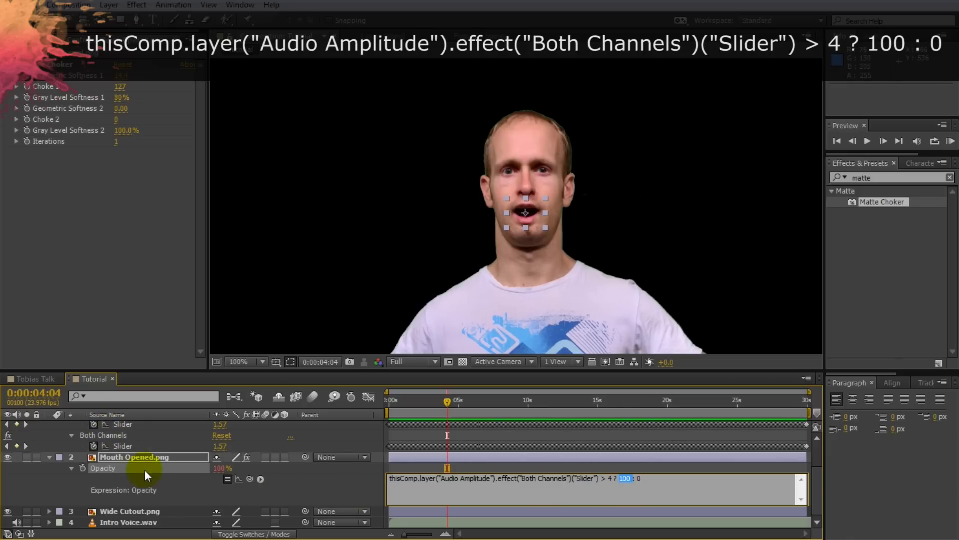
click(635, 480)
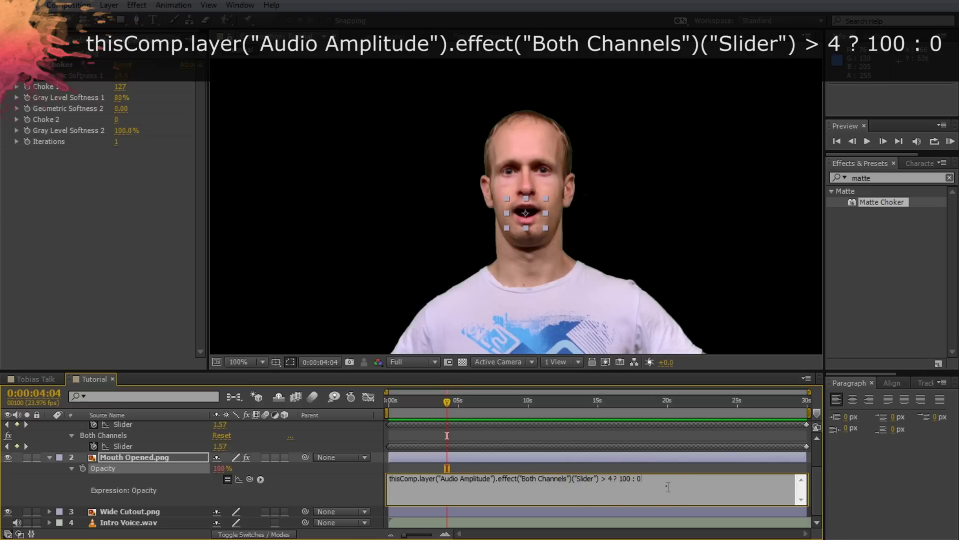
Step: Commit the Mouth Opened opacity expression and scrub back in time to test the mouth
click(667, 436)
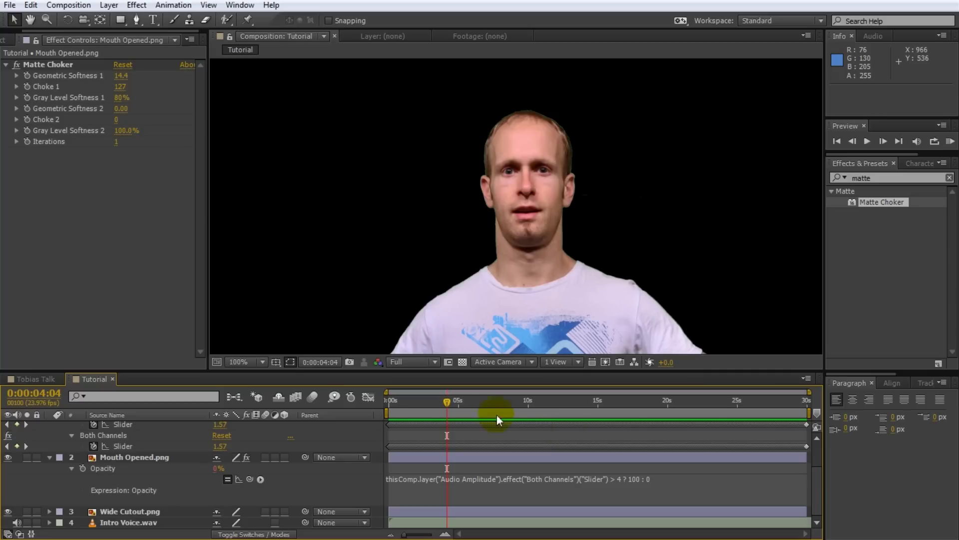
drag(448, 403, 486, 416)
scroll(565, 218, up, 1)
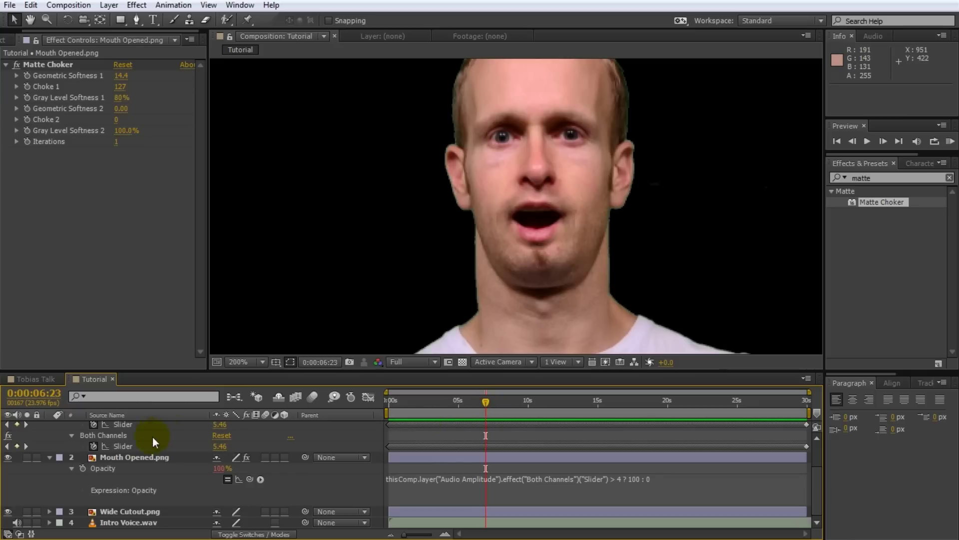
Step: Reveal the Intro Voice.wav waveform and scrub around 6 seconds to check mouth sync
click(116, 436)
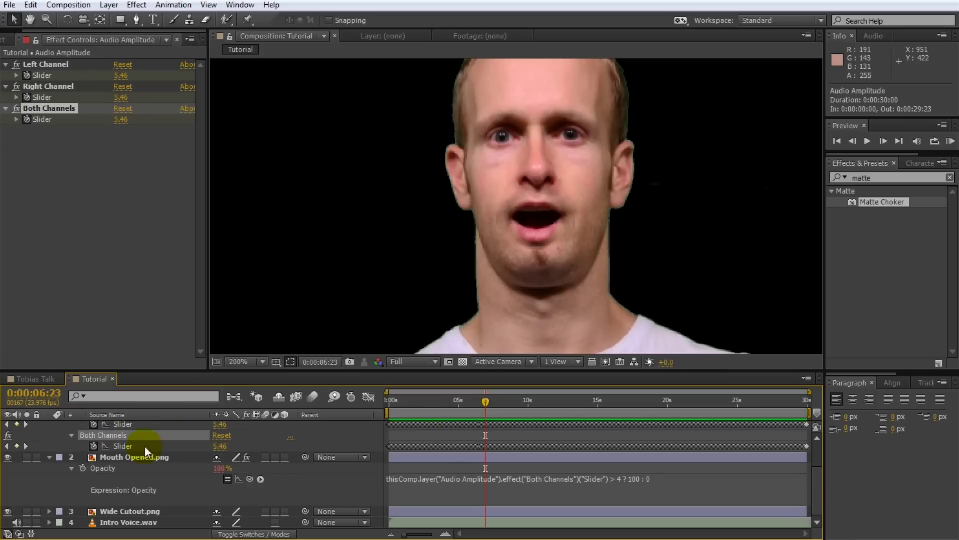
click(50, 523)
drag(481, 407, 513, 428)
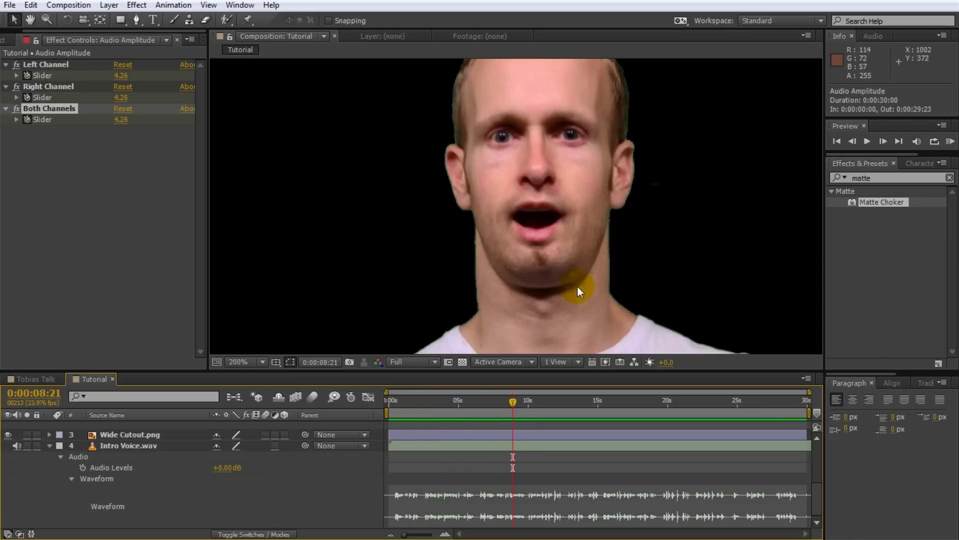
scroll(529, 352, down, 1)
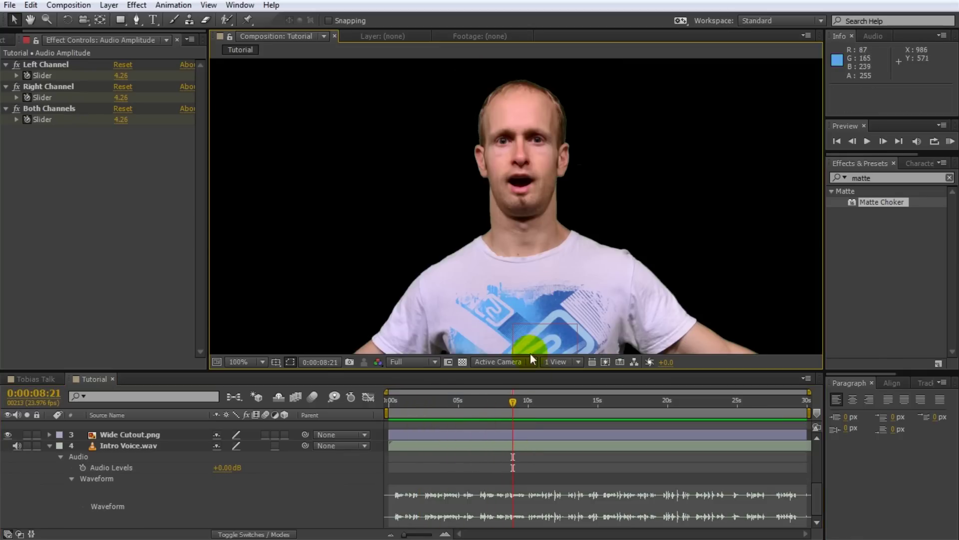
Step: Preview the animation with sound, then stop playback
click(951, 145)
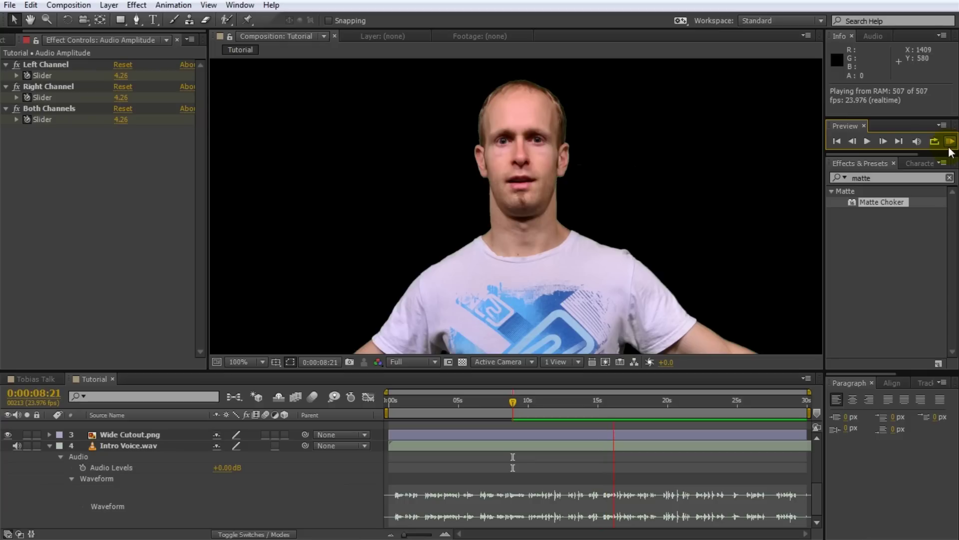
click(619, 495)
scroll(450, 507, up, 3)
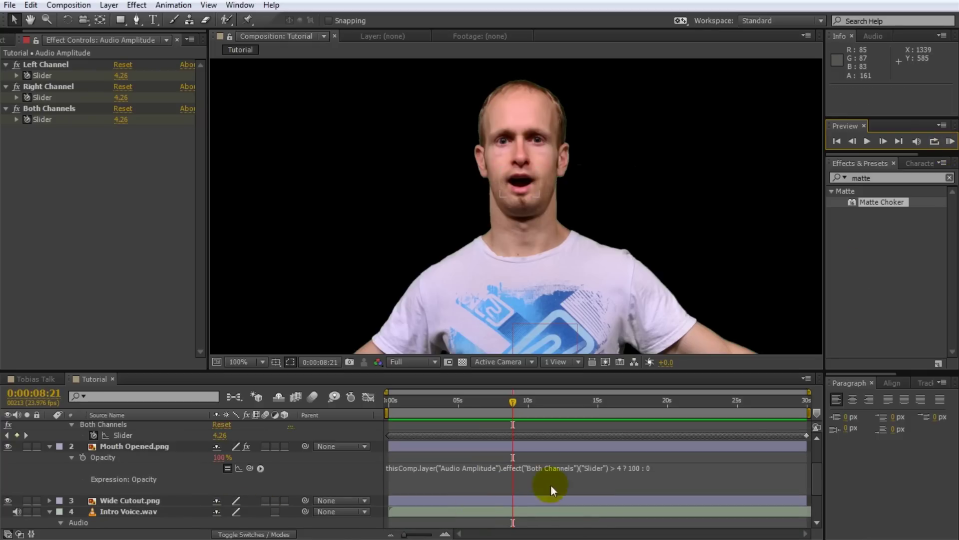
Step: Set the Mouth Opened opacity expression threshold to > 4 ? 100 : 0 and commit it
click(618, 466)
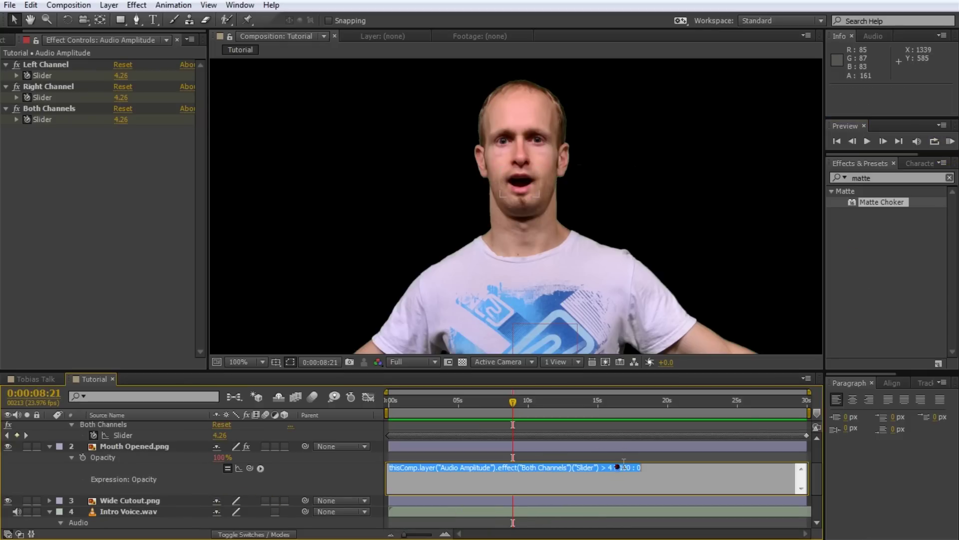
click(611, 469)
double_click(610, 468)
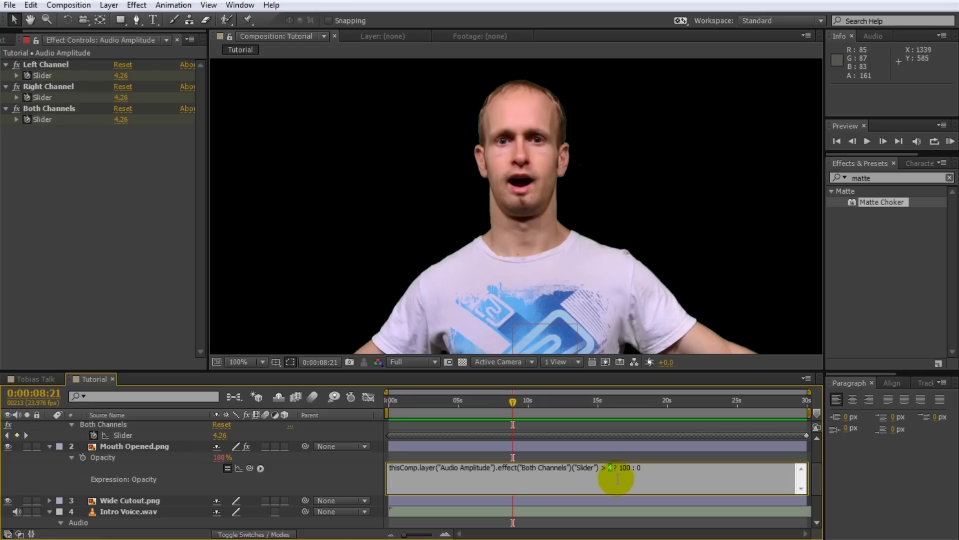
click(643, 457)
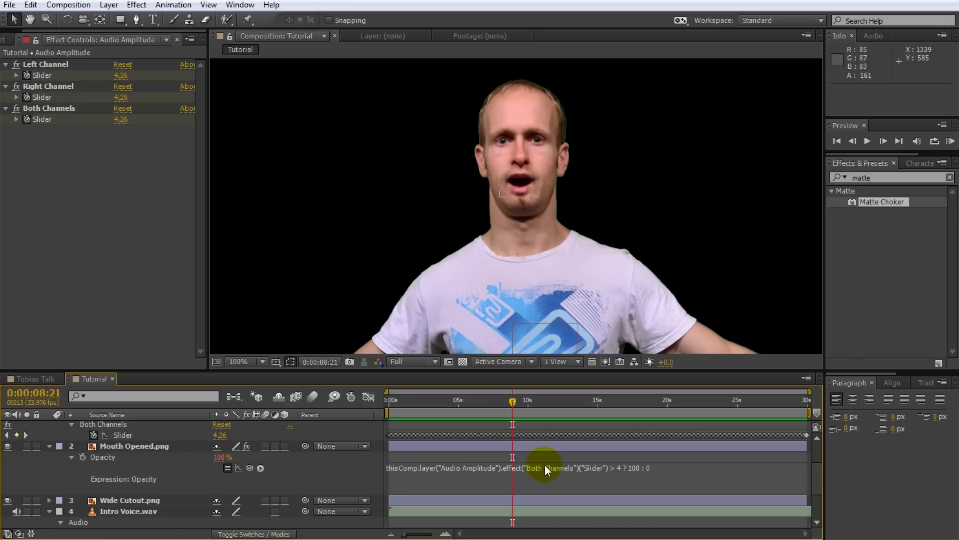
click(51, 447)
Step: Add a new adjustment layer named 'Bulge' to the Tutorial comp
click(50, 469)
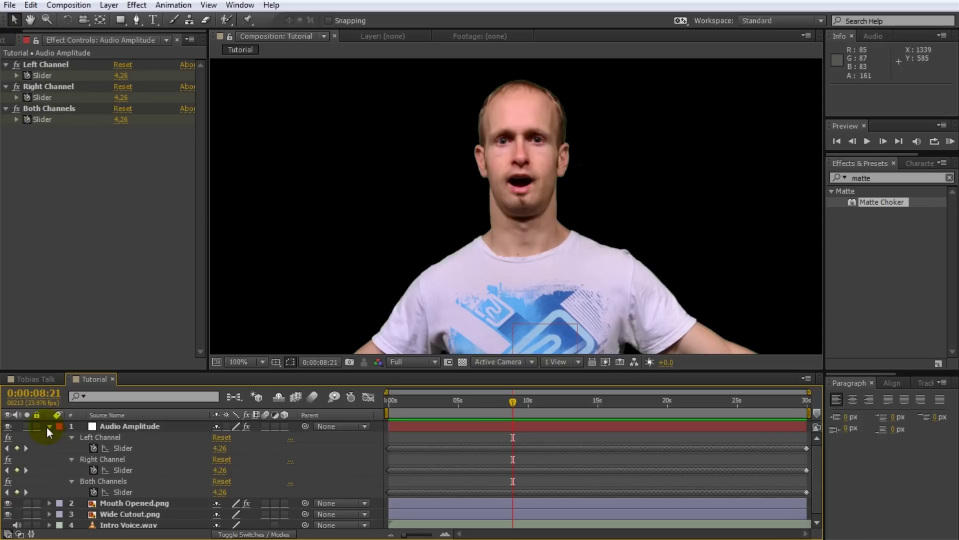
click(49, 425)
right_click(153, 487)
mouse_move(221, 349)
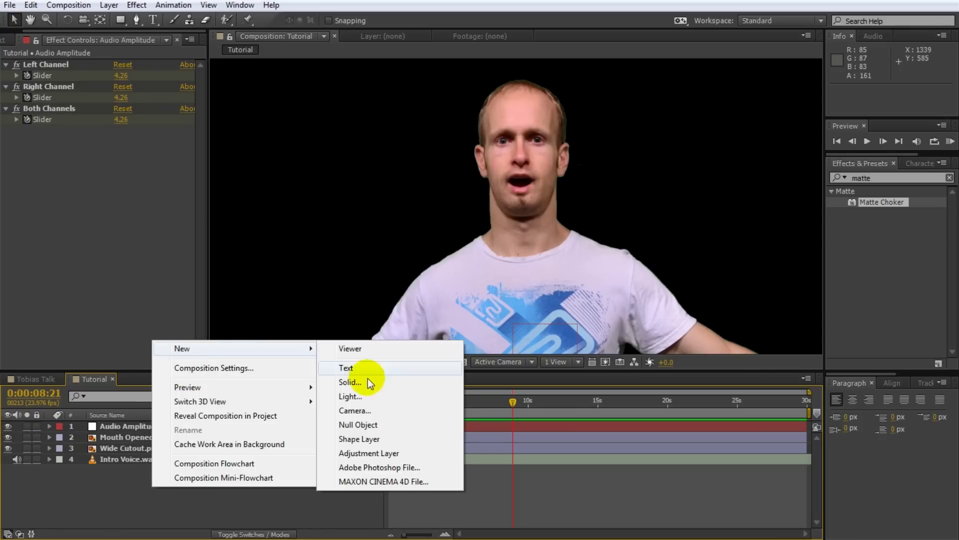
click(362, 453)
key(Return)
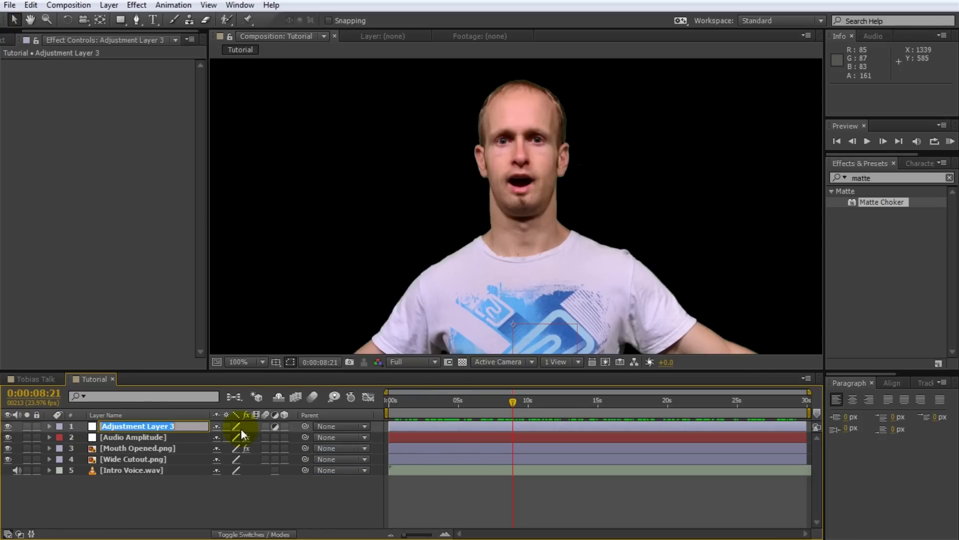
text(Bulge)
key(Return)
Step: Apply Bulge centred on the nose with radii 175 by 147, testing the height
click(826, 179)
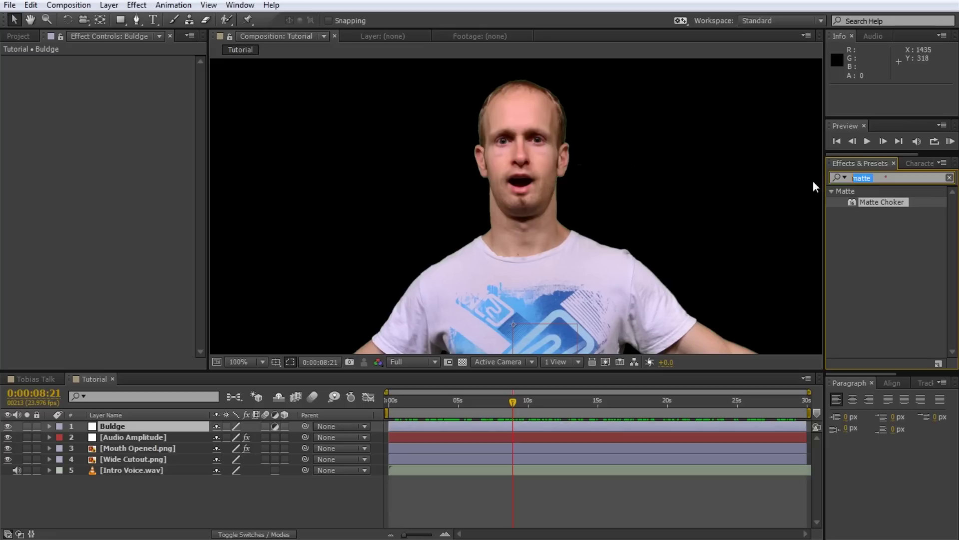
text(bulge)
double_click(872, 201)
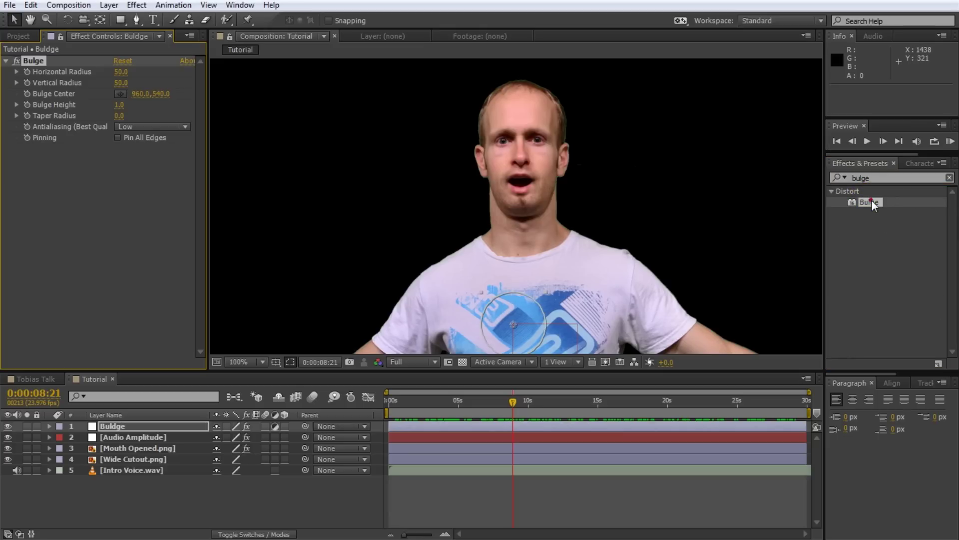
click(120, 93)
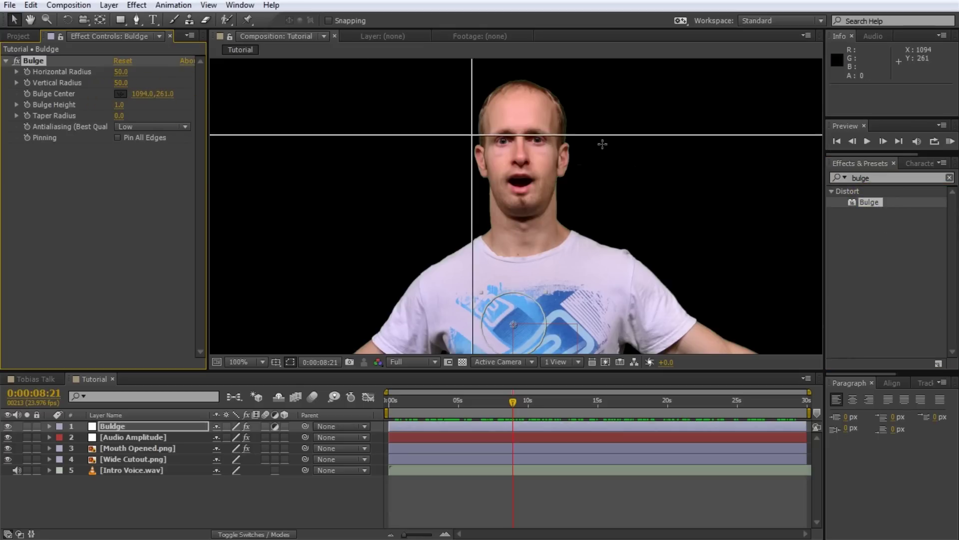
click(522, 155)
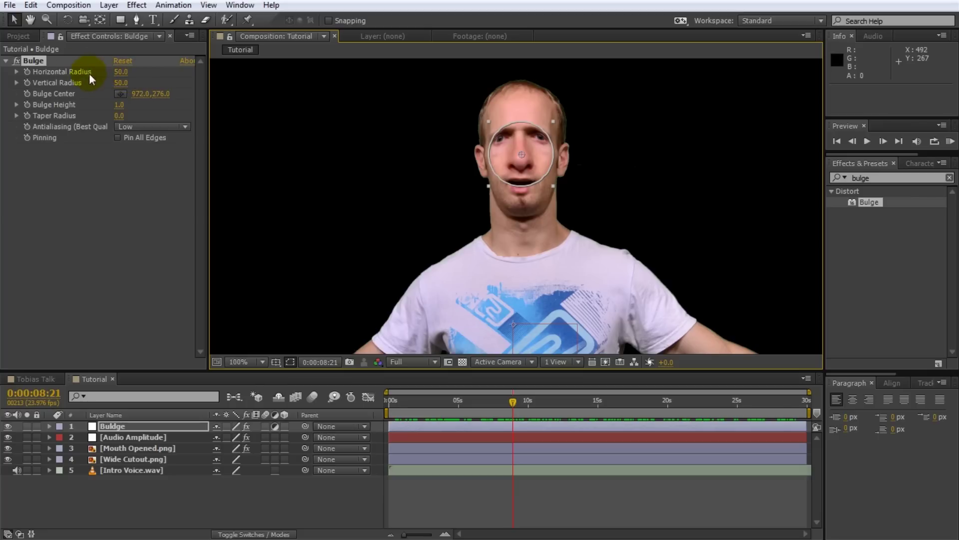
drag(122, 71, 208, 75)
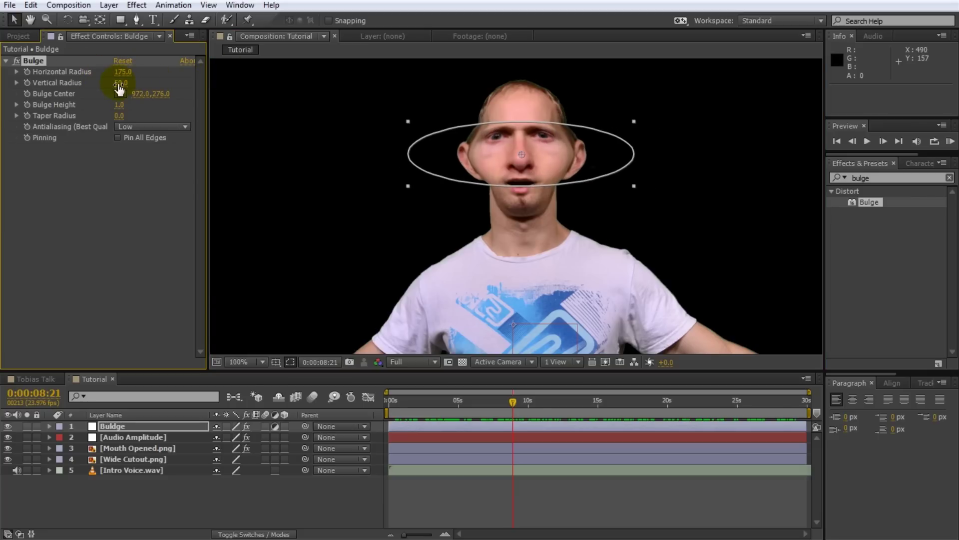
drag(120, 88, 179, 82)
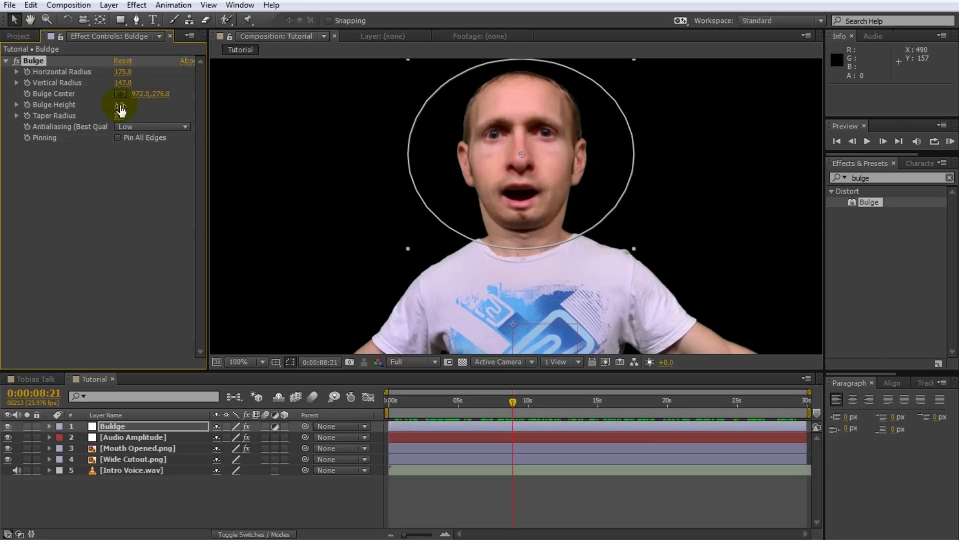
drag(120, 105, 66, 117)
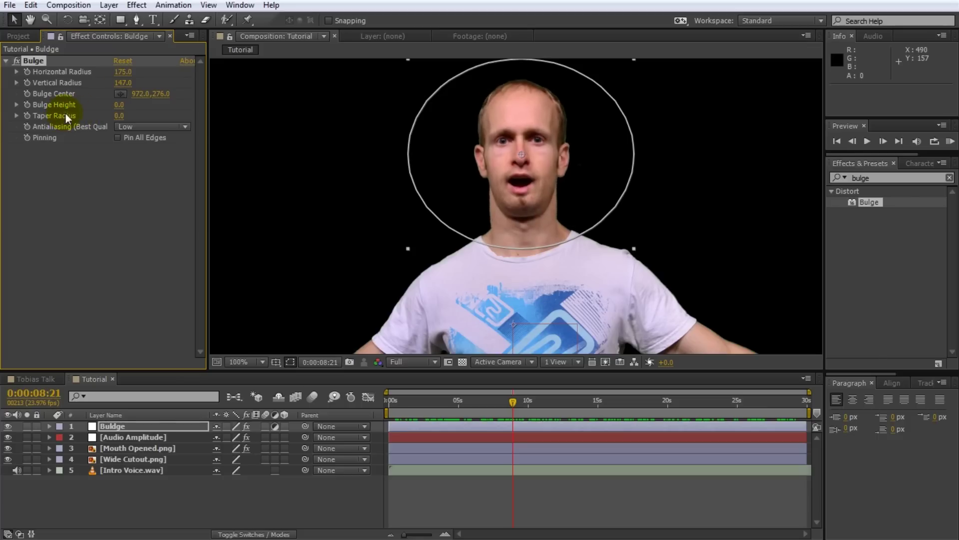
Step: Pick-whip a Bulge Height expression to Audio Amplitude's Both Channels slider and check at 7:02
click(110, 439)
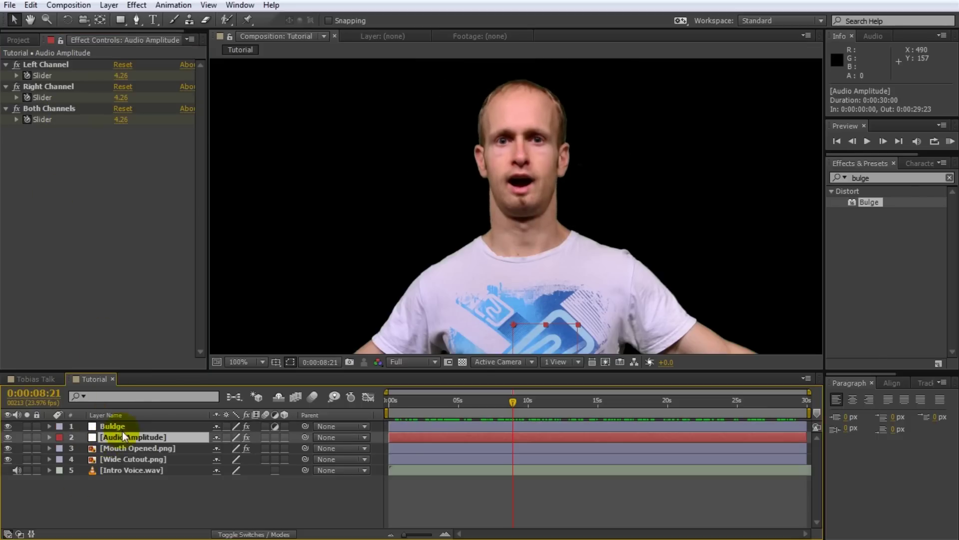
click(49, 436)
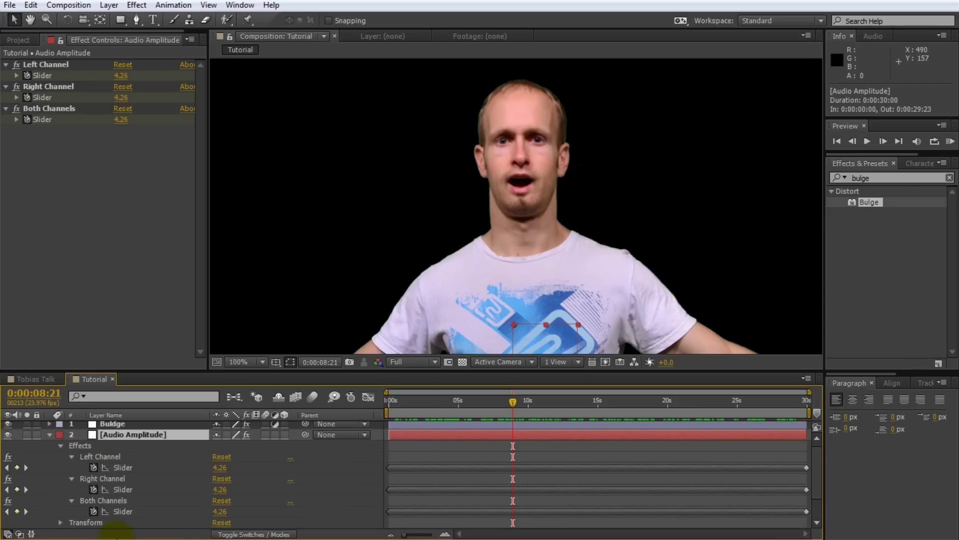
click(113, 424)
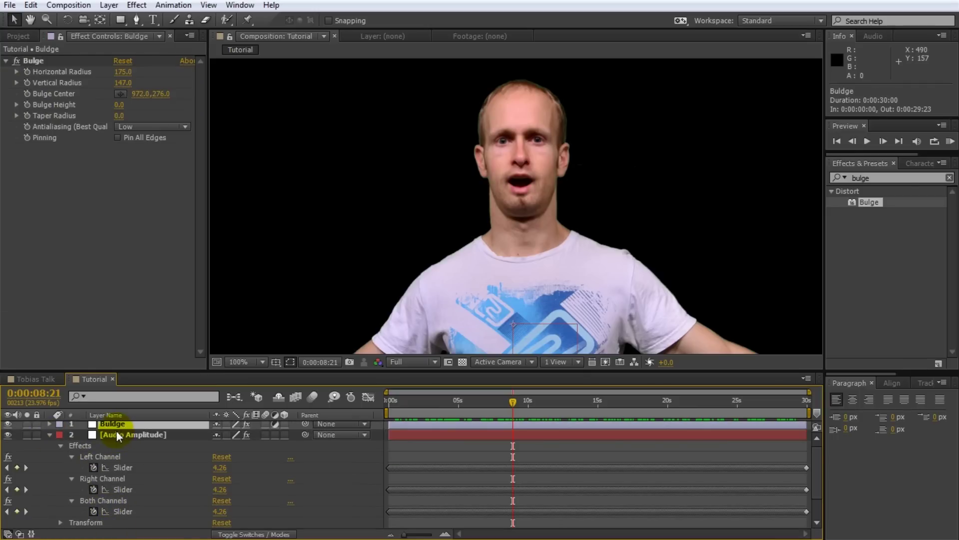
click(51, 104)
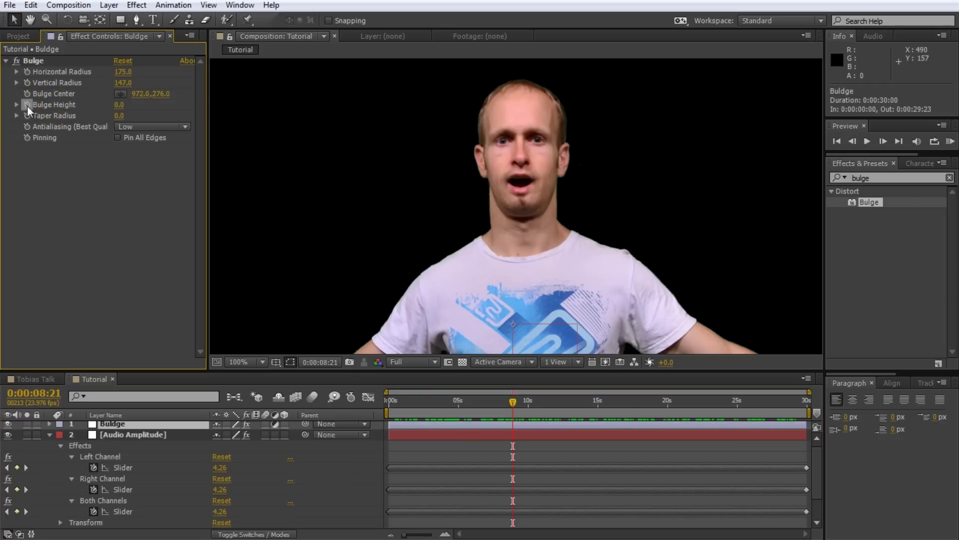
alt+click(28, 106)
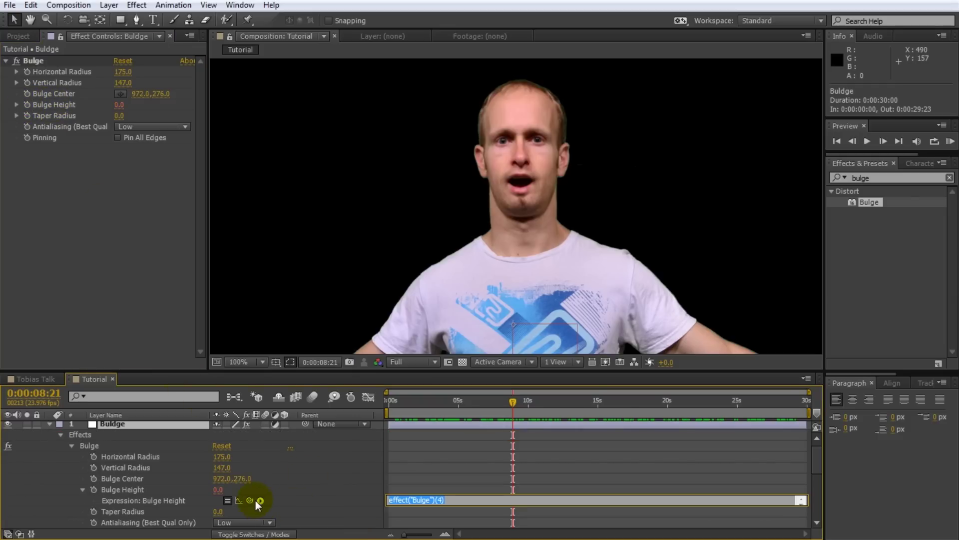
drag(251, 500, 128, 514)
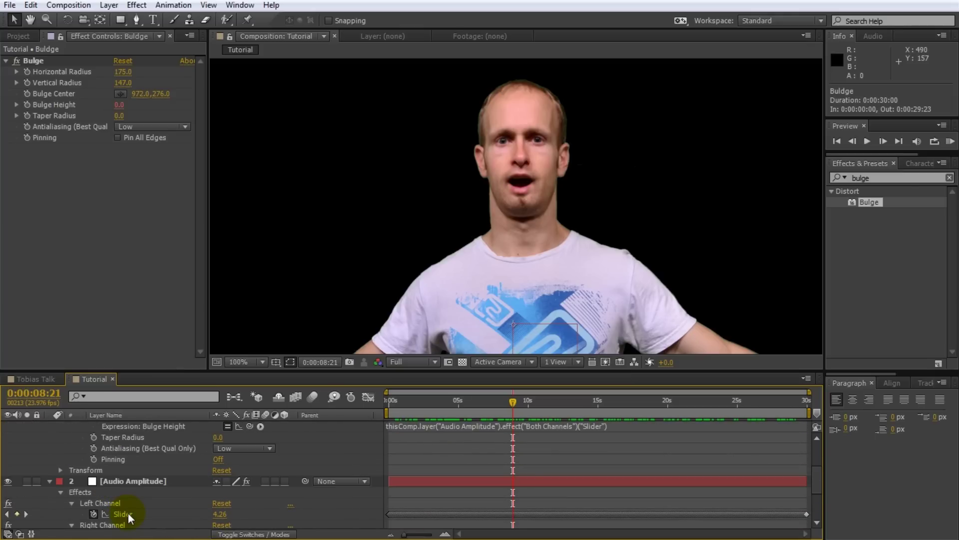
click(595, 440)
drag(513, 403, 435, 417)
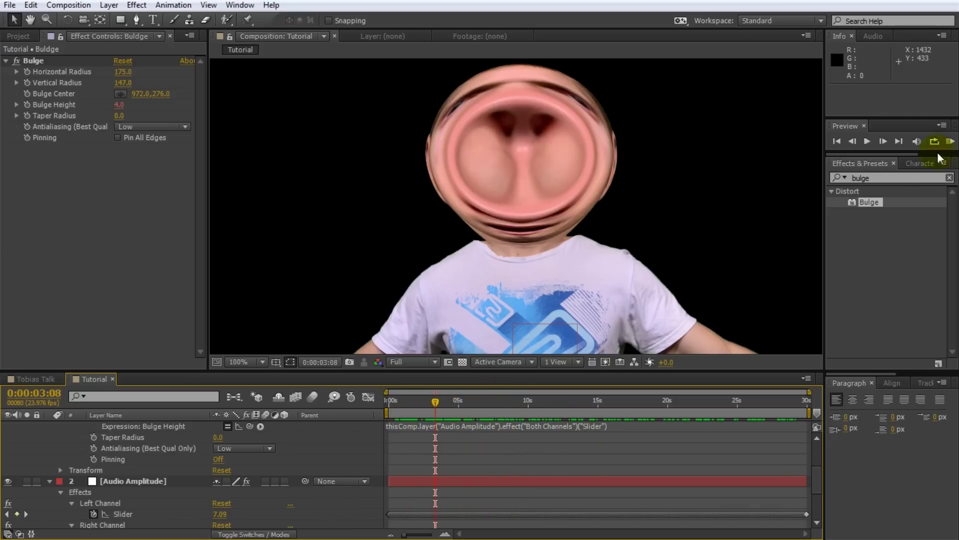
click(950, 142)
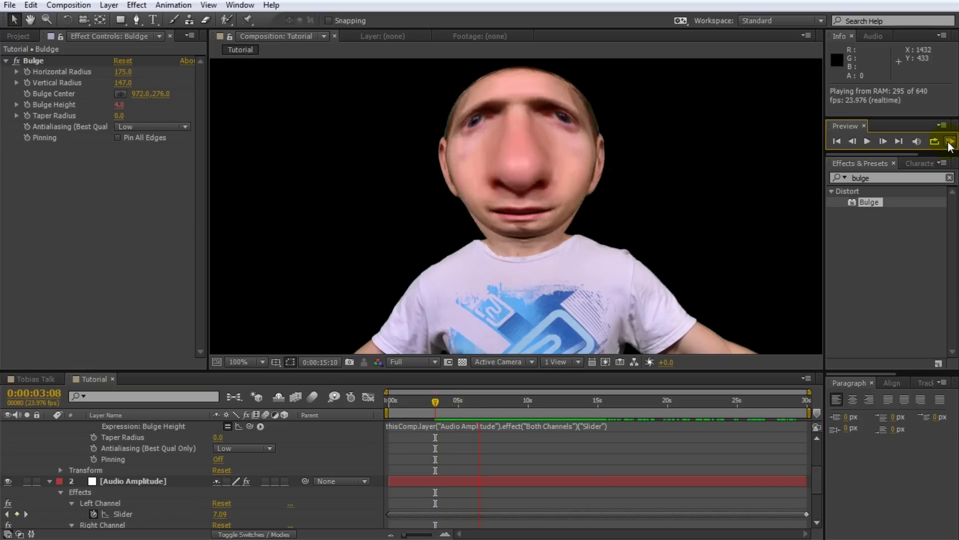
click(950, 142)
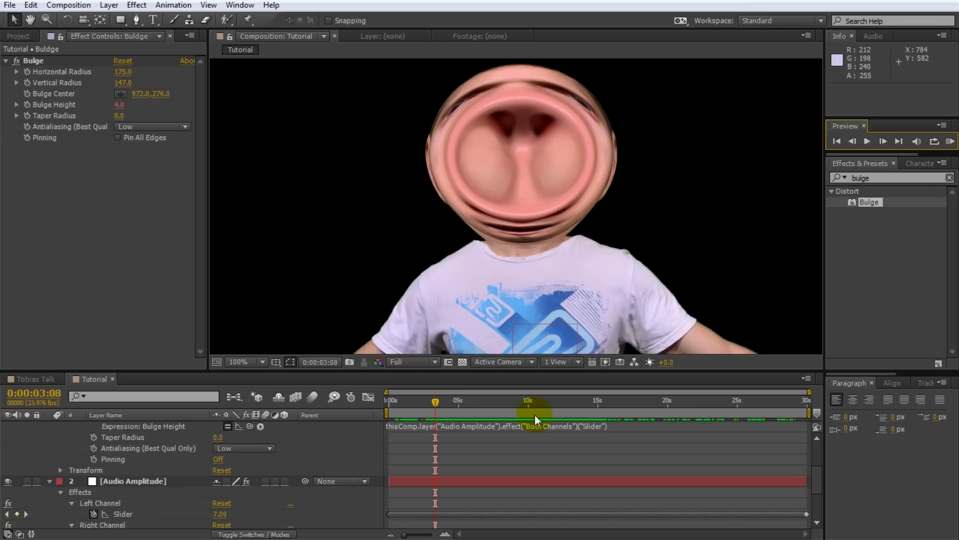
drag(432, 402, 488, 403)
click(597, 427)
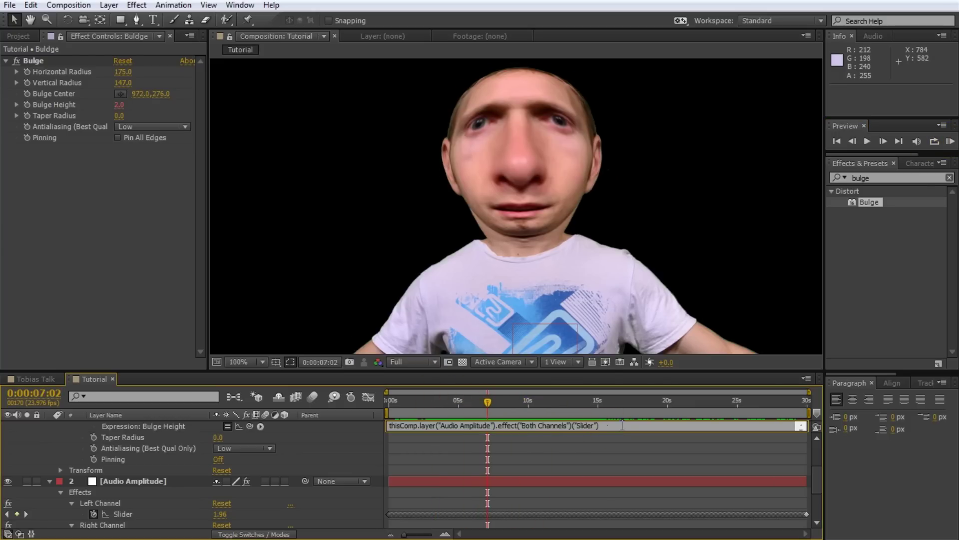
scroll(112, 512, down, 1)
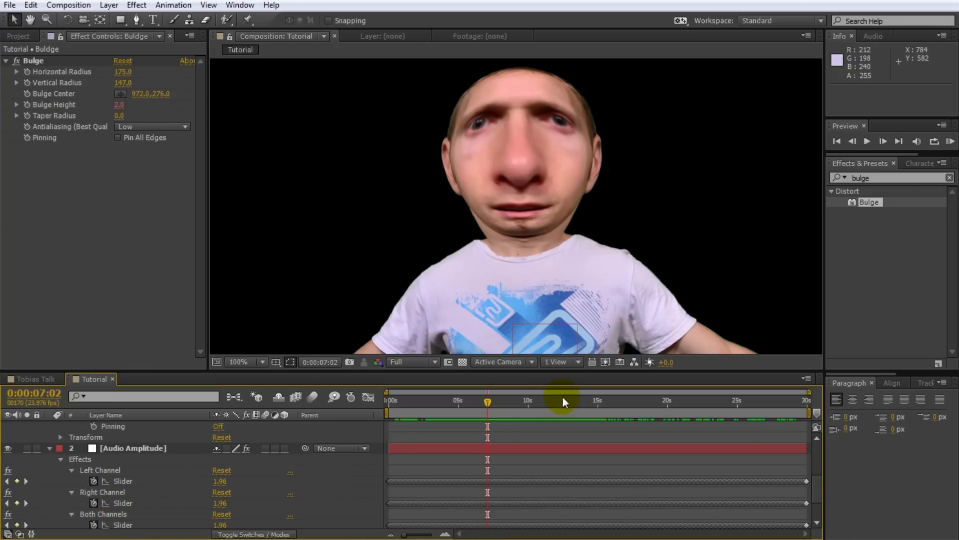
Step: Relink Bulge Height to the Both Channels slider, append /10, and check at 6:09
drag(479, 403, 485, 404)
click(225, 525)
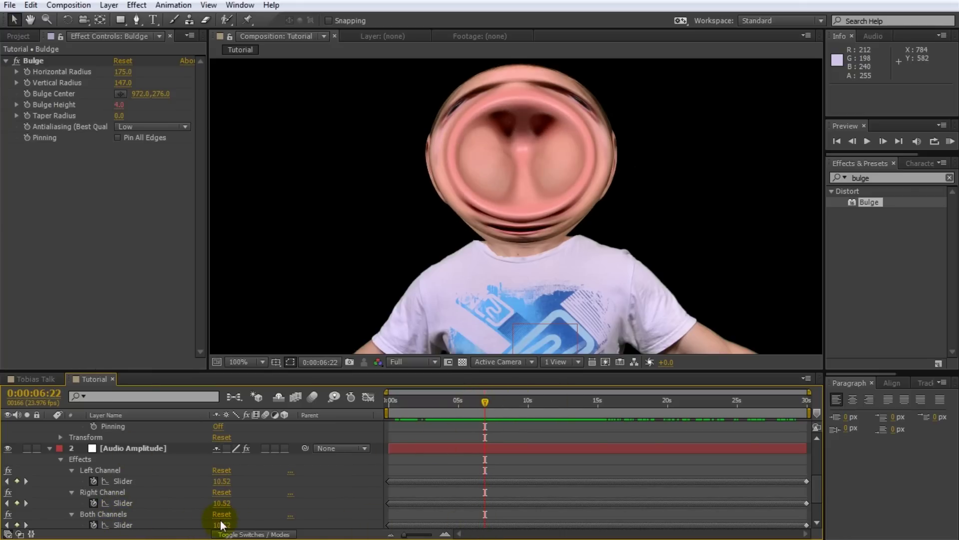
drag(225, 525, 253, 519)
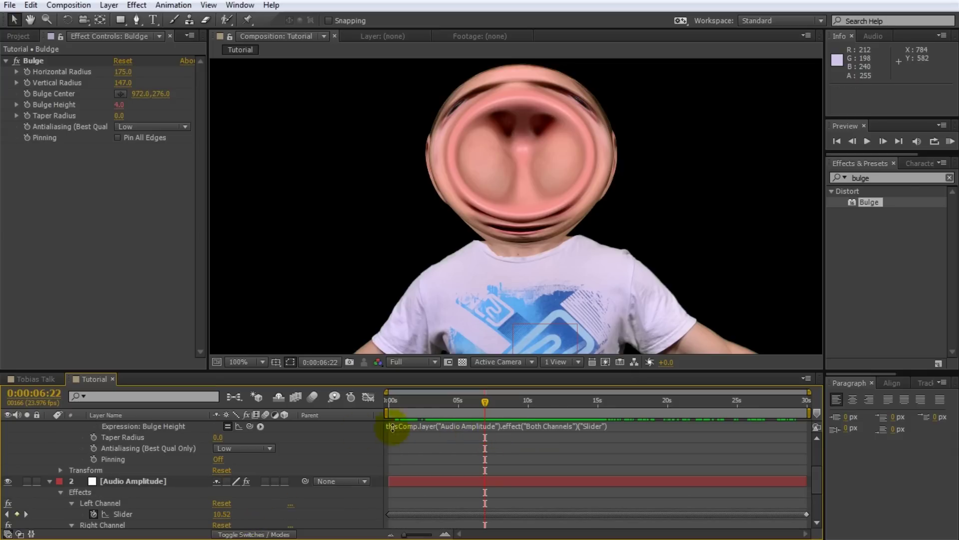
click(615, 426)
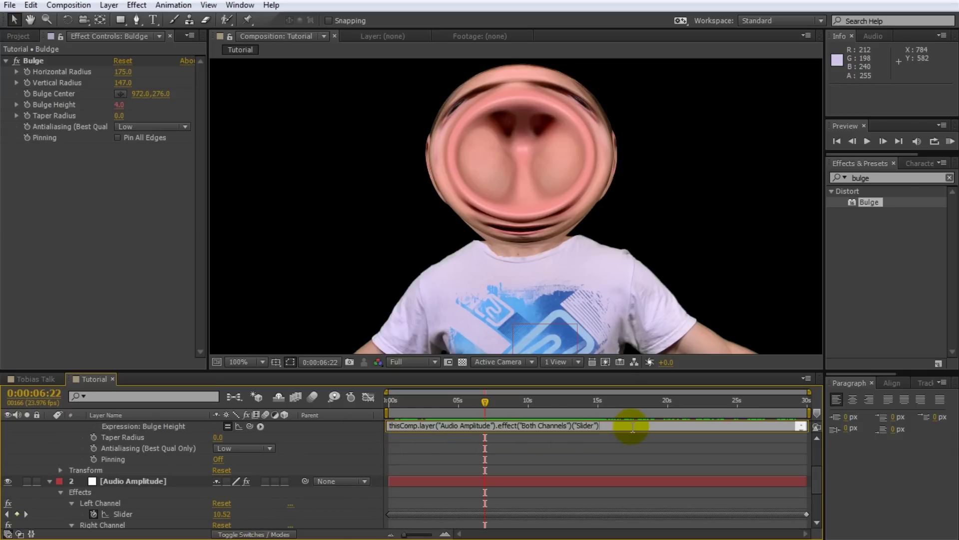
text(/10)
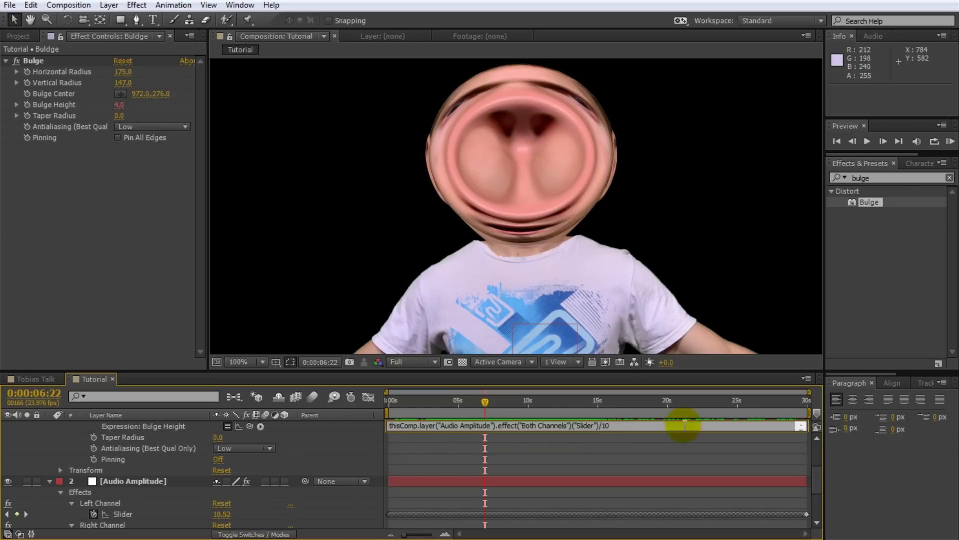
click(570, 450)
drag(485, 401, 445, 415)
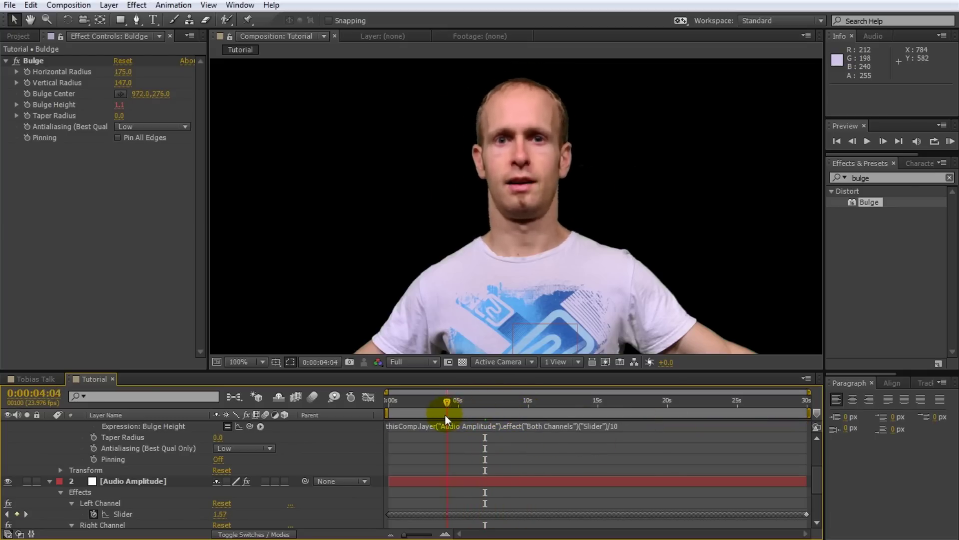
click(951, 141)
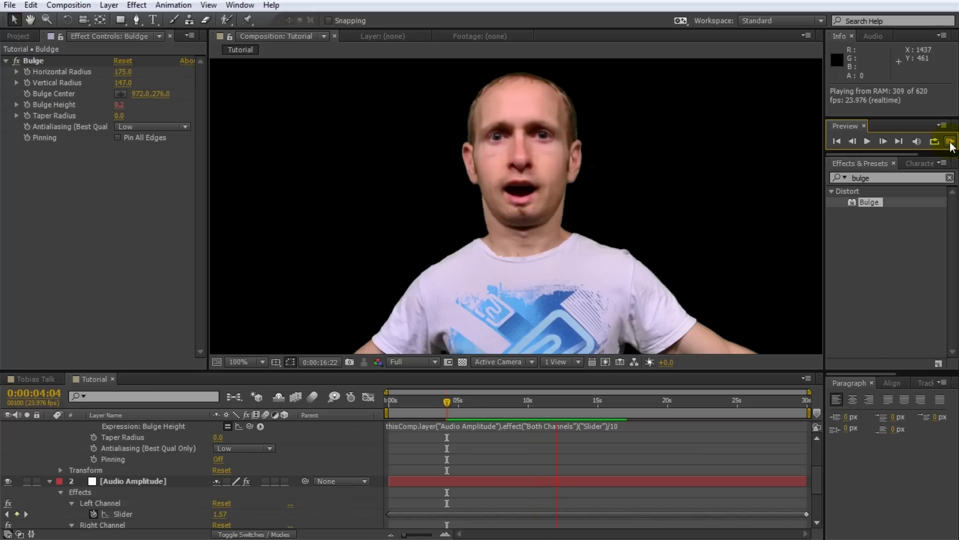
click(951, 143)
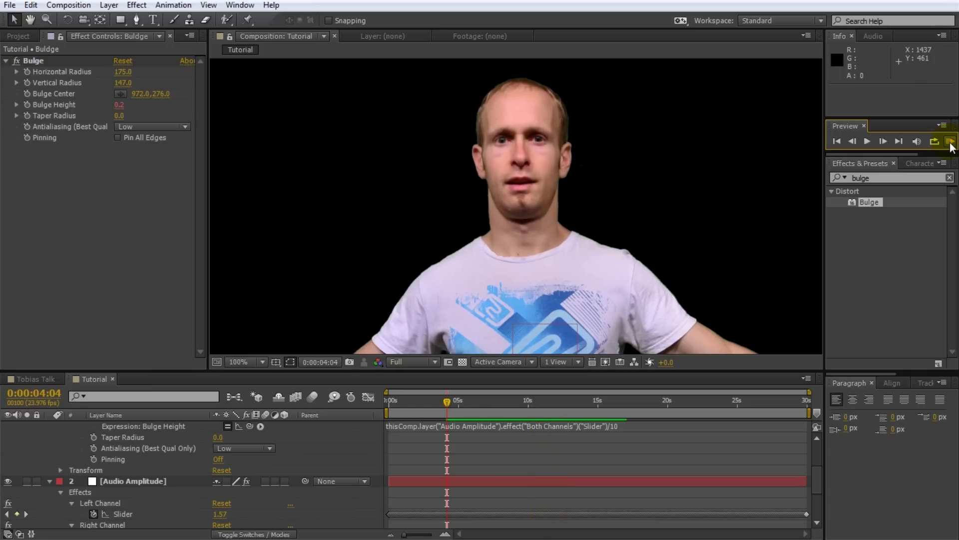